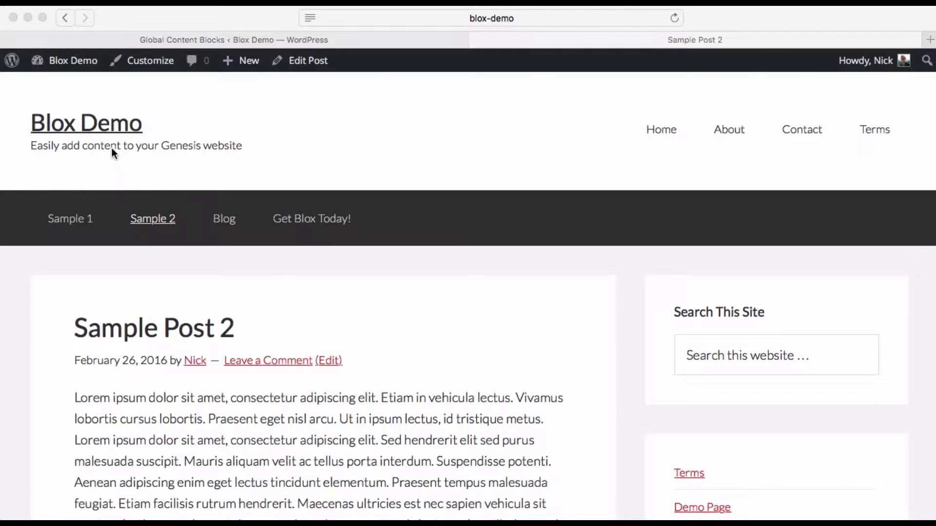
- Open the form for adding a new Blox global block in the site's admin area
scroll(414, 350, down, 2)
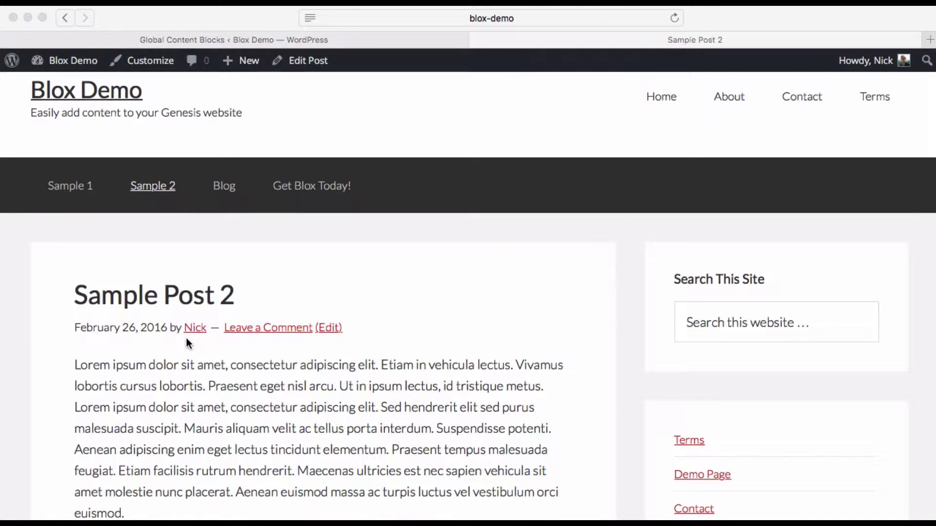
scroll(388, 386, down, 15)
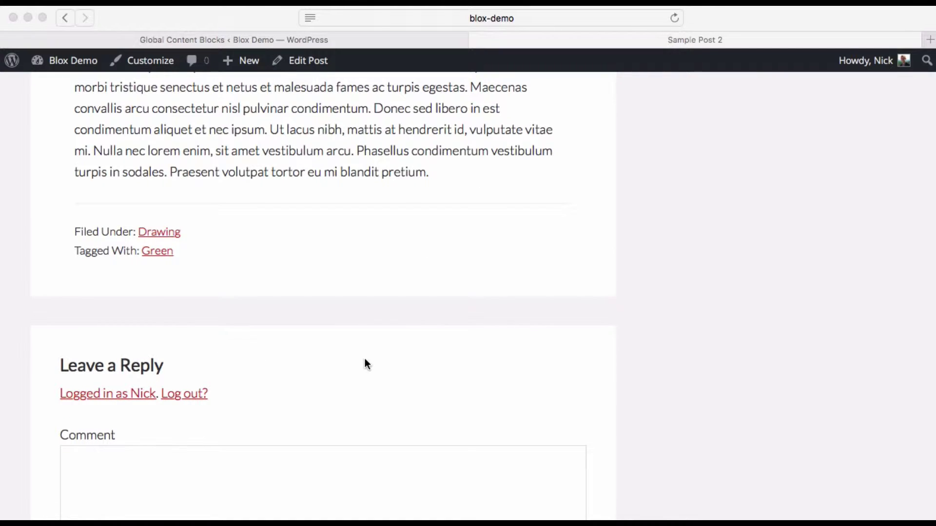
scroll(369, 342, up, 15)
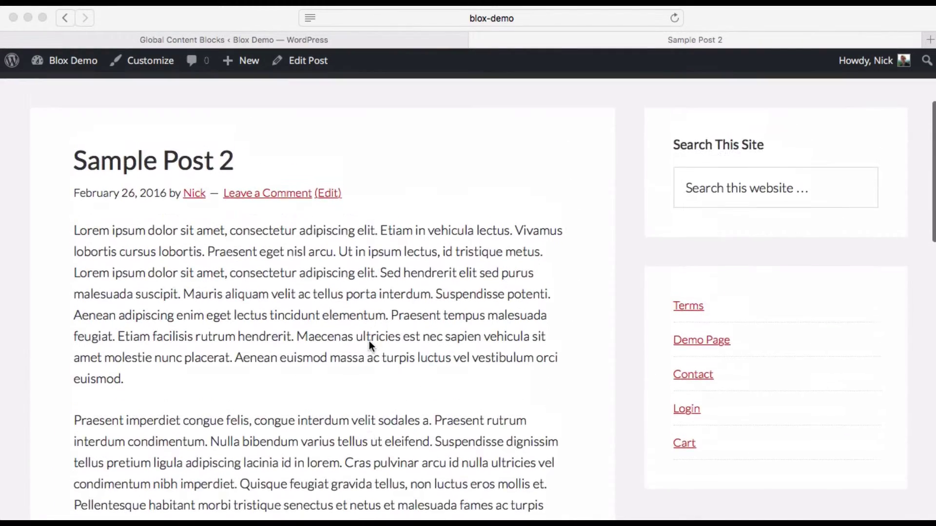
scroll(369, 340, up, 3)
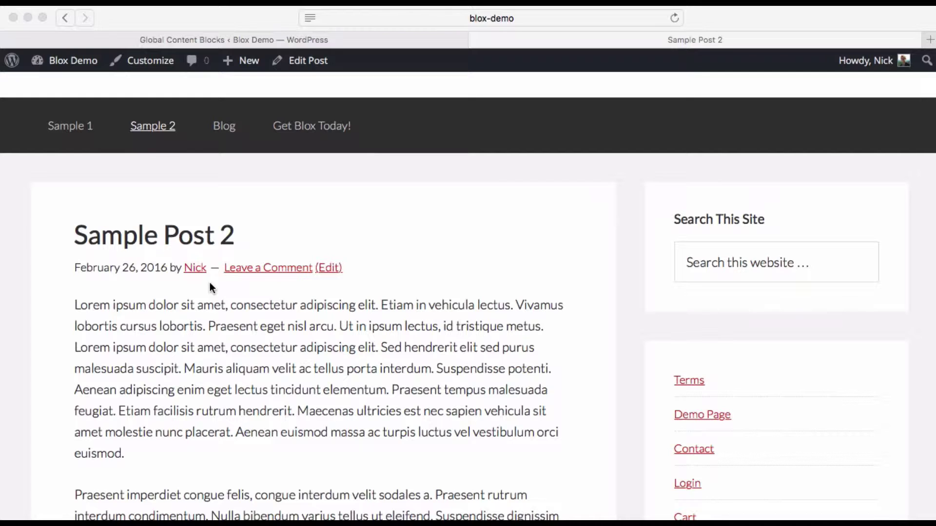
click(73, 63)
click(69, 87)
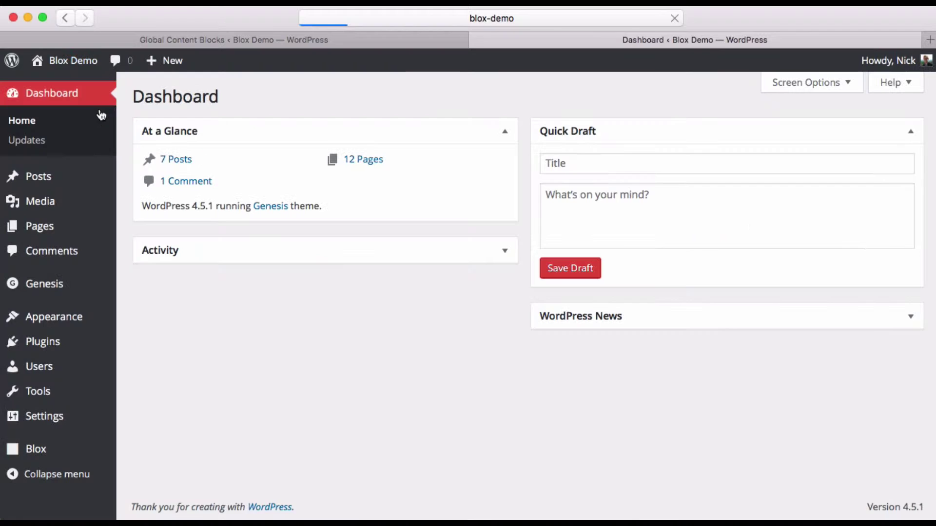
mouse_move(65, 459)
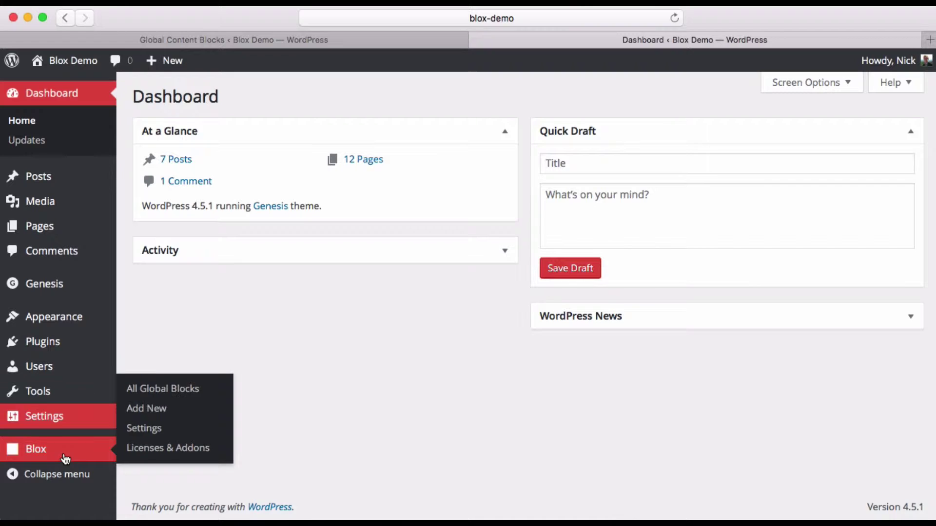
click(142, 408)
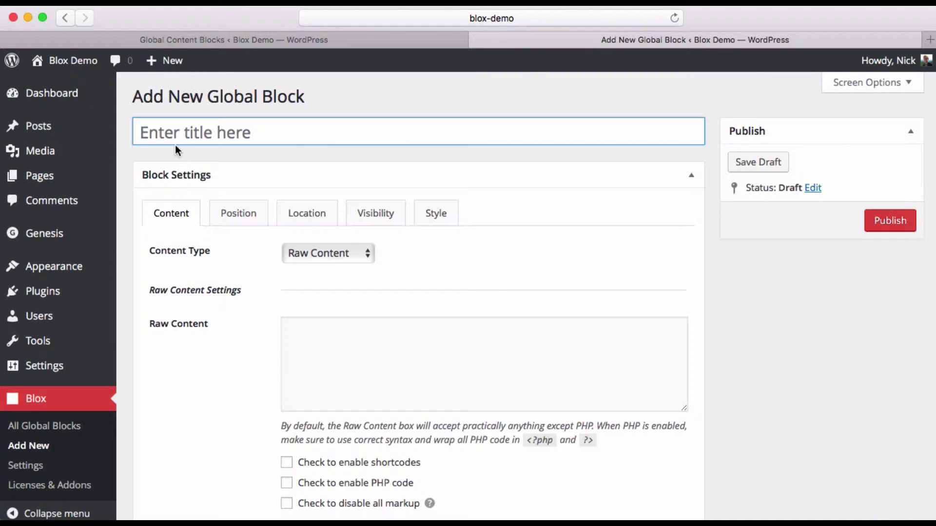
- Title the global block "Author Box" and set its content type to Editor Content
text(Author)
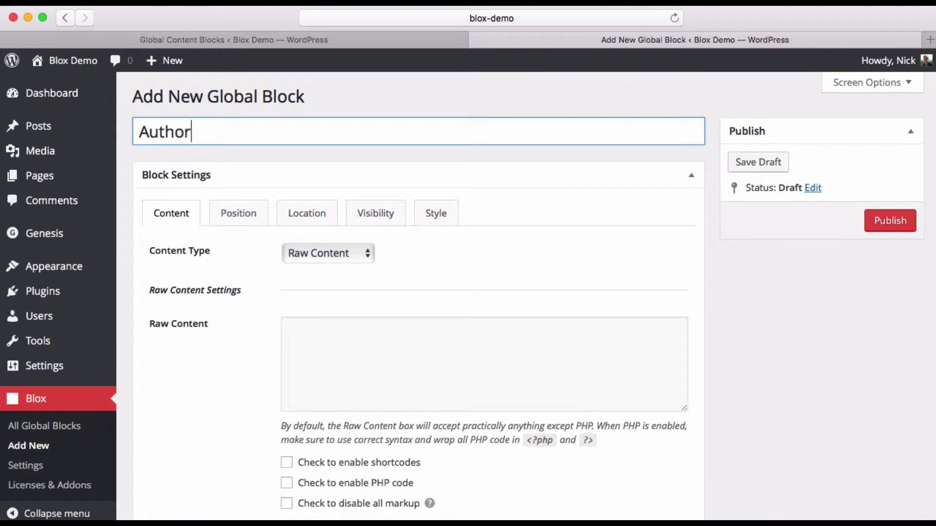
text( Box)
click(319, 255)
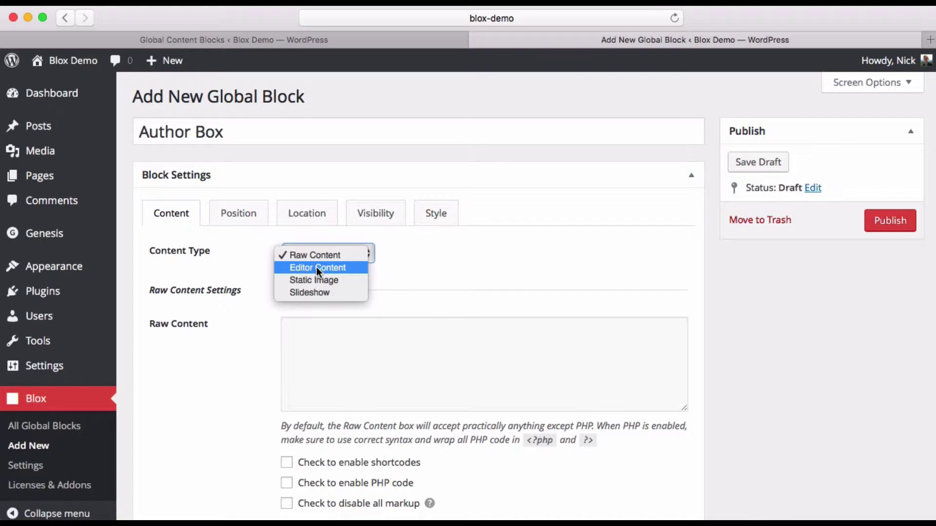
click(317, 267)
scroll(417, 348, down, 5)
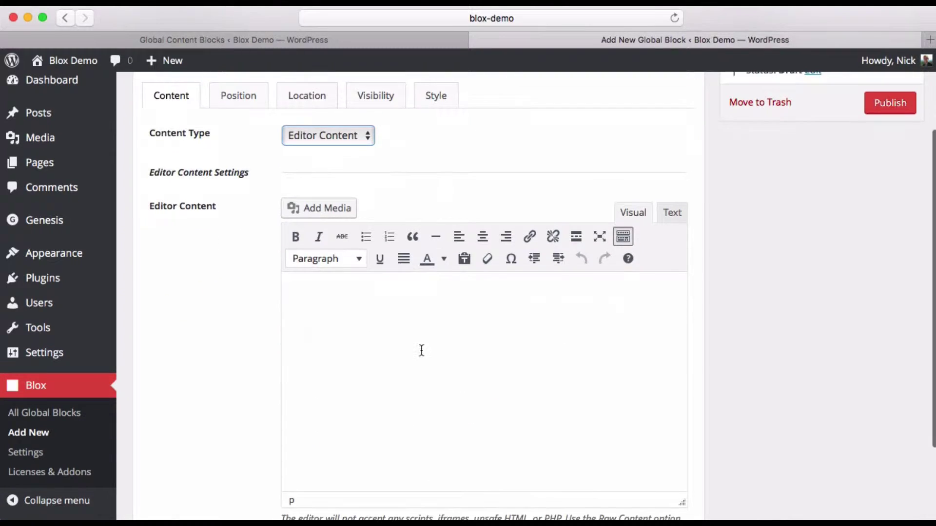
- Add a Heading 3 line reading "About" followed by the author's full name, with a new paragraph beneath it
click(412, 305)
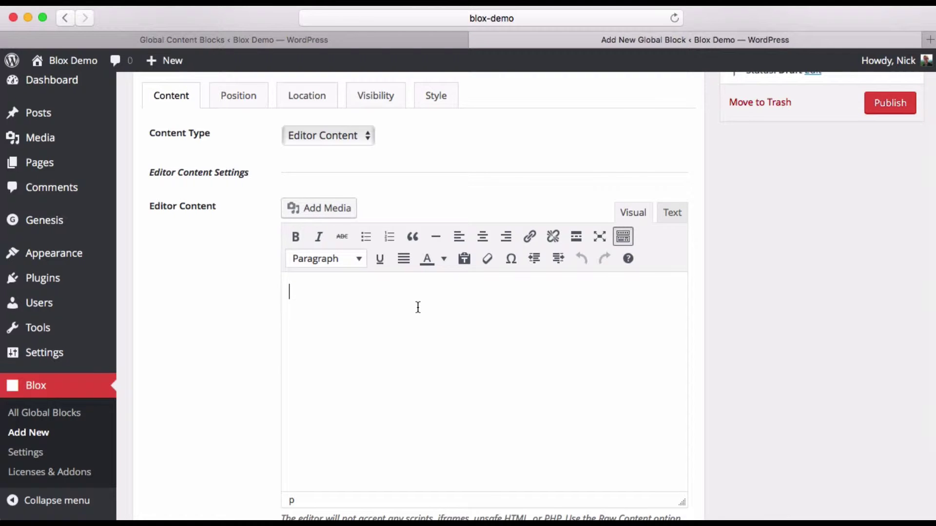
text(About Nick Diego)
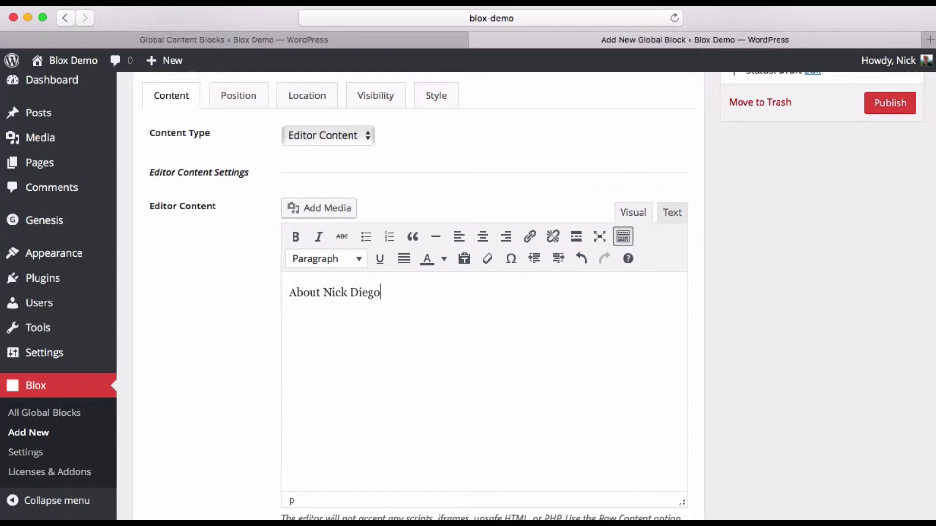
double_click(354, 293)
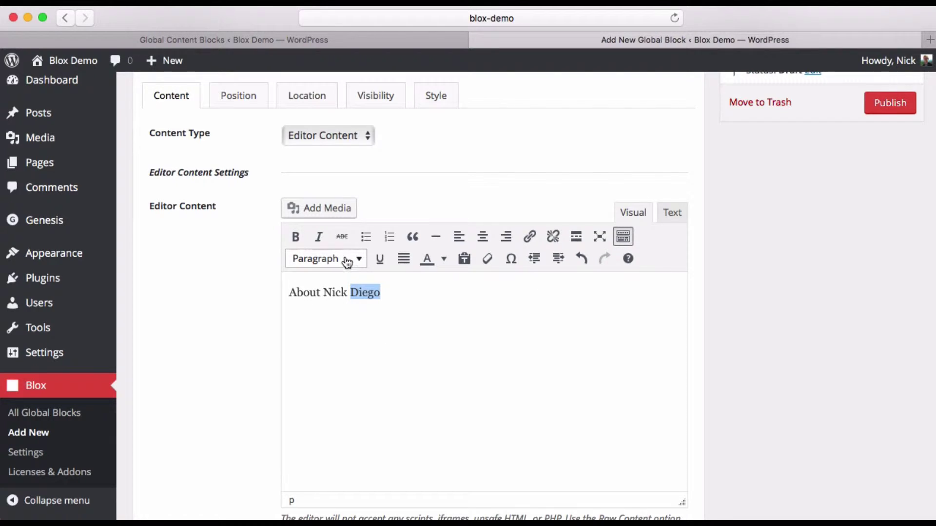
double_click(343, 291)
triple_click(343, 292)
click(347, 264)
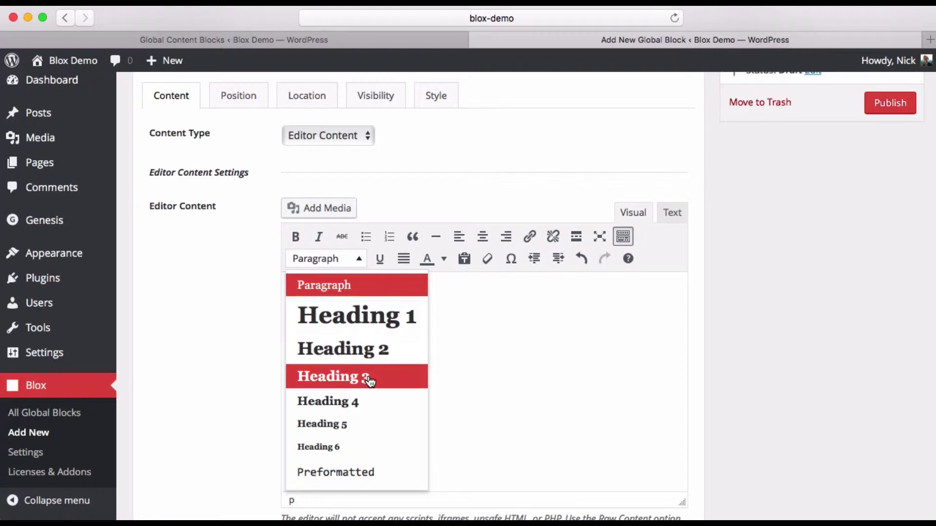
click(366, 378)
click(418, 301)
key(Return)
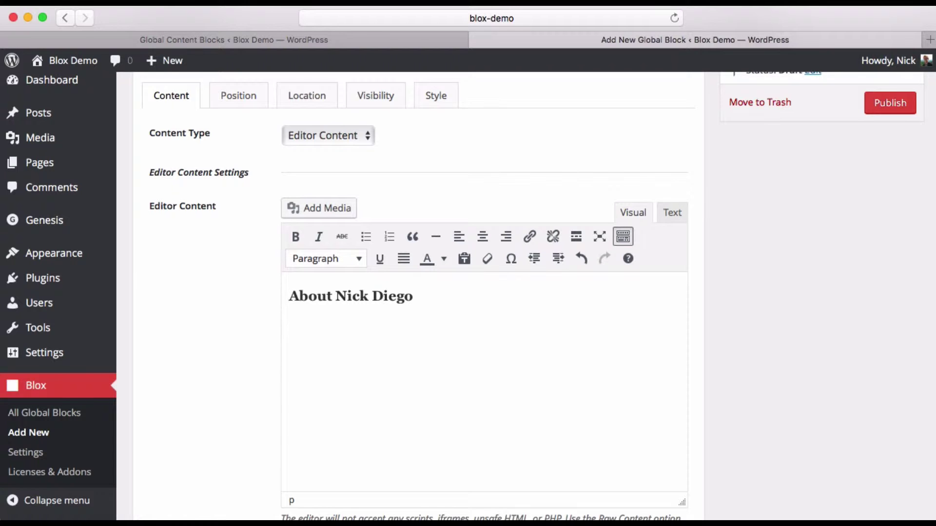
- Copy the lorem ipsum passage ending in "Vivamus ut massa mi." from Notes and insert it beneath the heading
key(super+Tab)
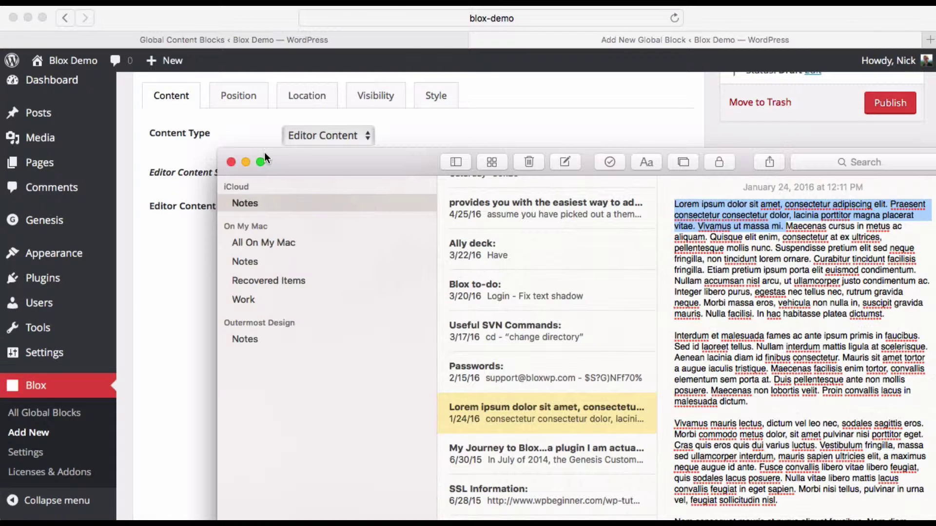
click(246, 161)
click(355, 340)
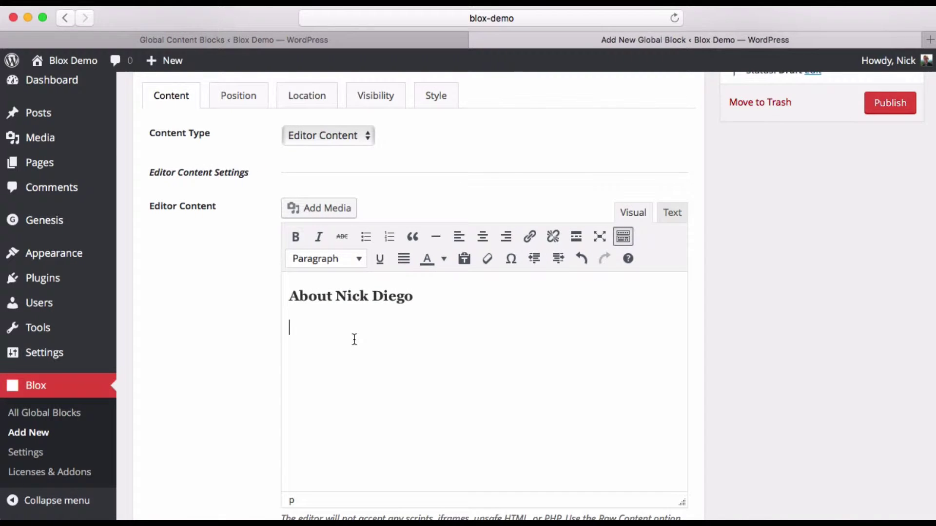
text(Lorem ipsum dolor sit amet, consectetur adipiscing elit. Praesent consectetur consectetur dolor, lacinia porttitor magna placerat vitae. Vivamus ut massa mi.)
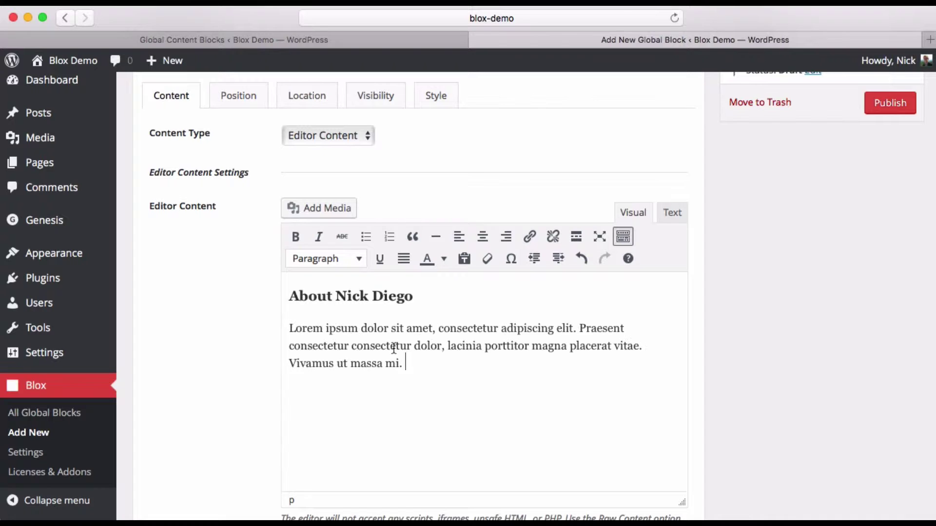
- Add a new paragraph reading "Follow", the author's first name and a colon, followed by "Twitter, Facebook"
key(Return)
text(Fllow)
key(BackSpace)
key(BackSpace)
key(BackSpace)
key(BackSpace)
text(ollow Nick: )
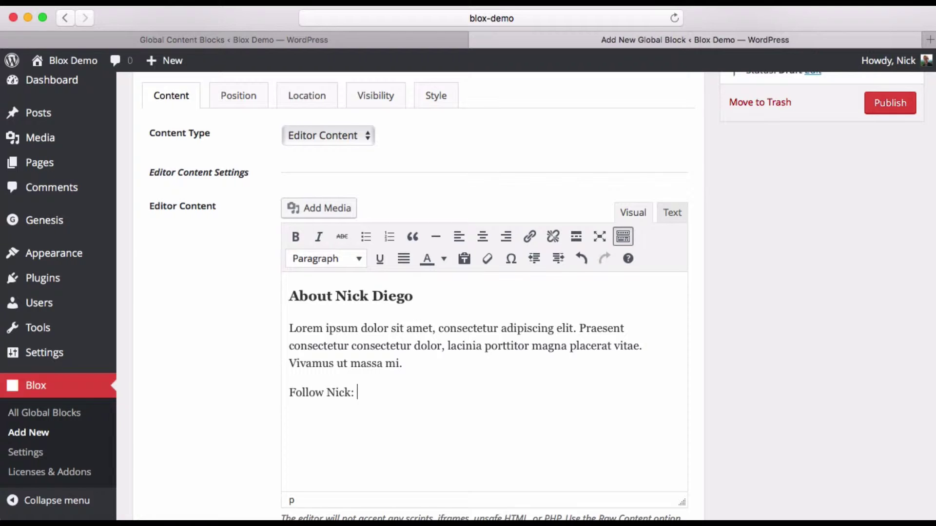
text(Twitter, Facebook)
- Link the word "Twitter" in the follow line to example.com
double_click(394, 393)
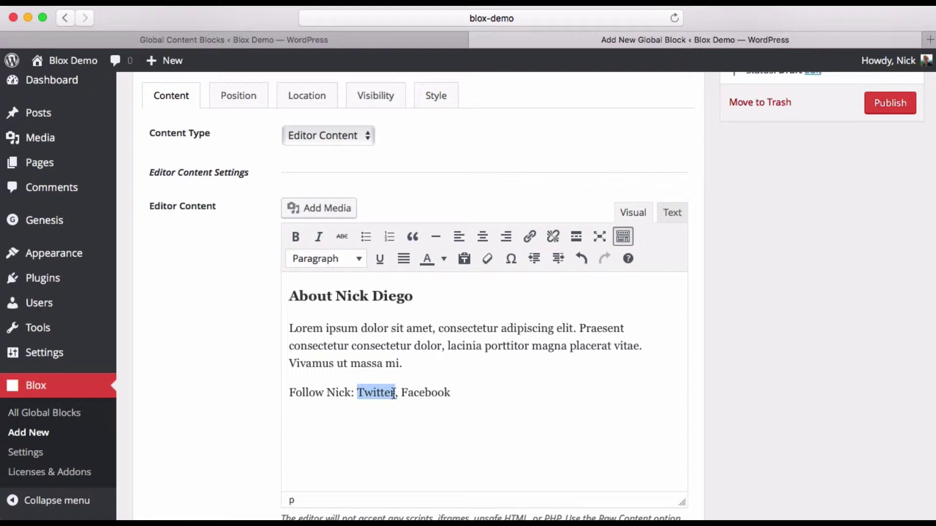
click(533, 242)
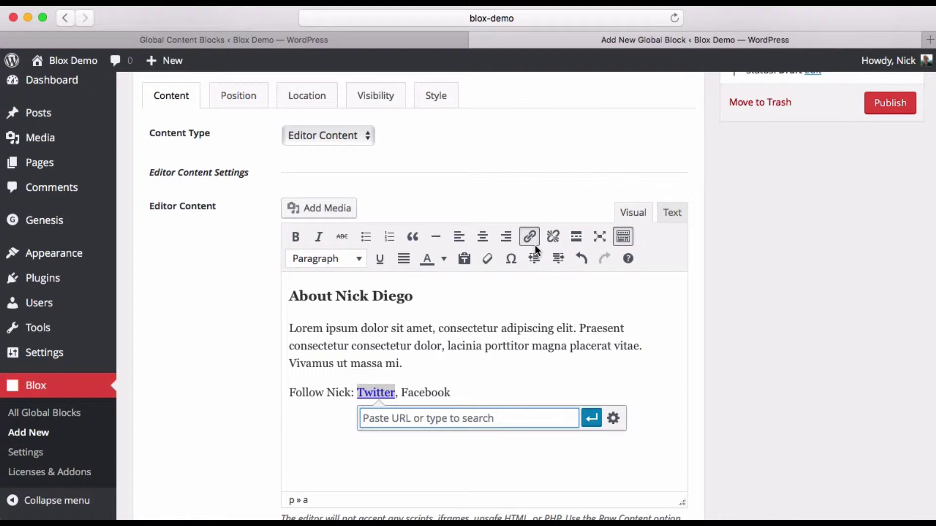
text(example.com)
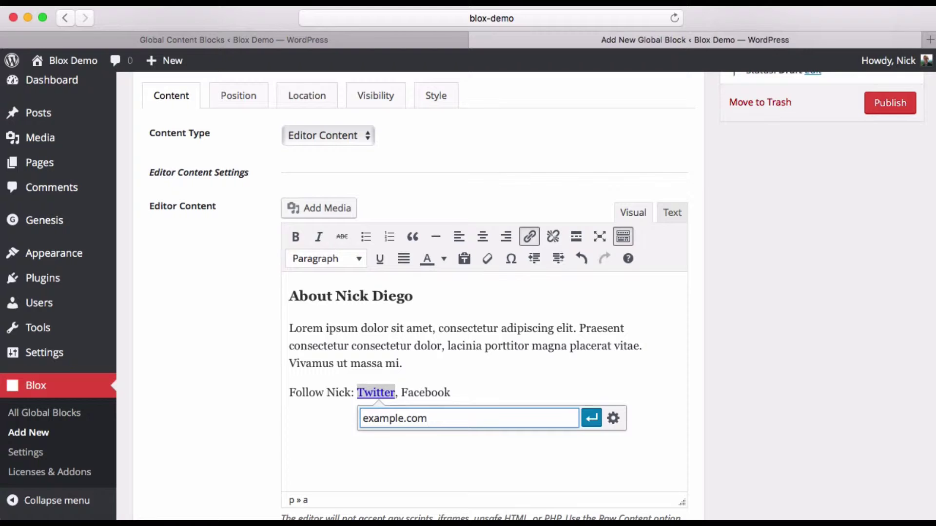
drag(427, 418, 333, 417)
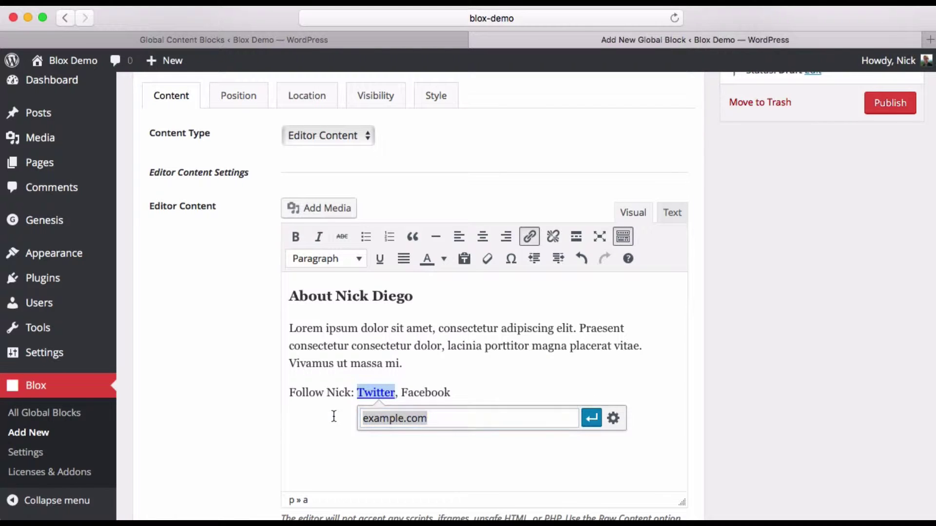
click(591, 418)
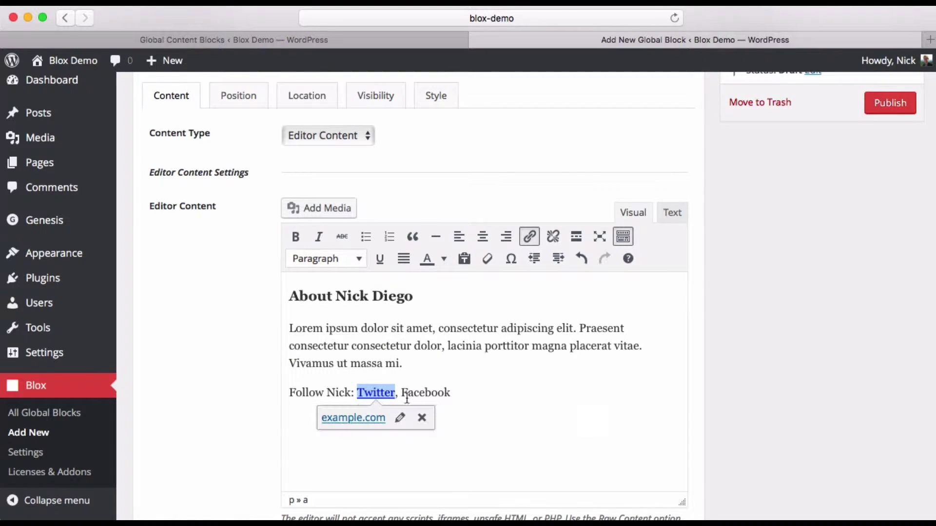
- Link the word "Facebook" in the follow line to example.com
click(445, 392)
double_click(445, 392)
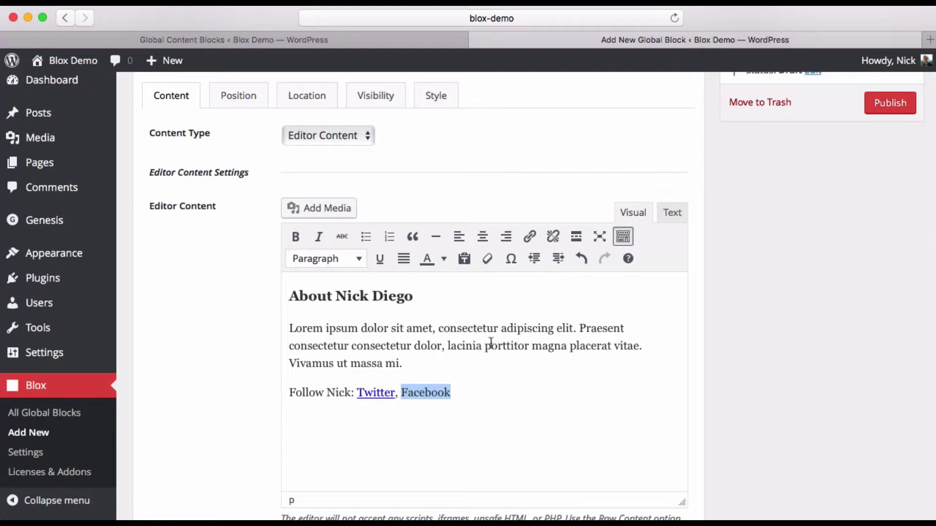
click(529, 238)
text(Twitter)
click(526, 418)
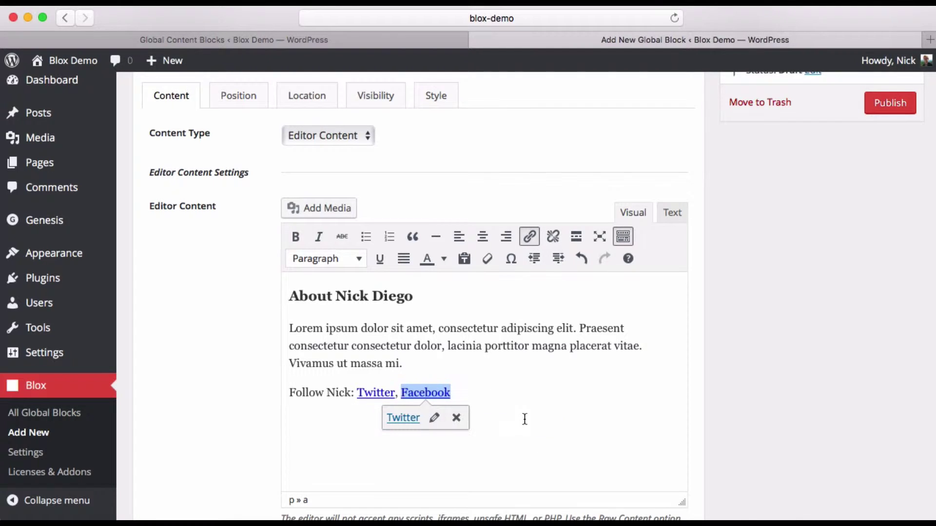
click(434, 417)
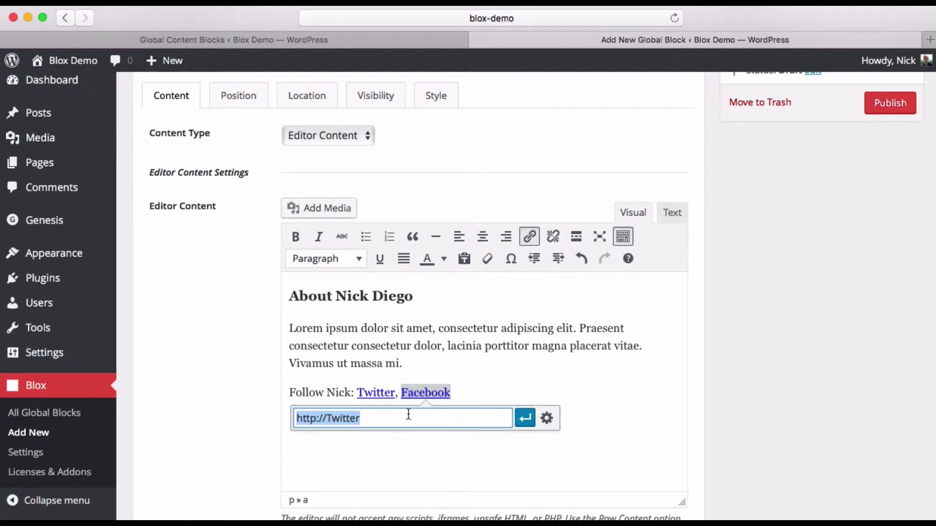
text(example.com)
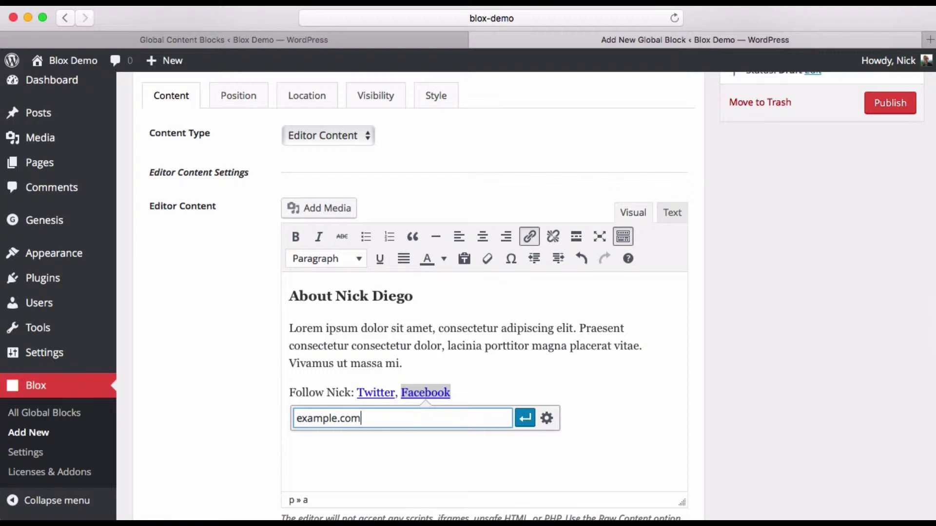
click(522, 418)
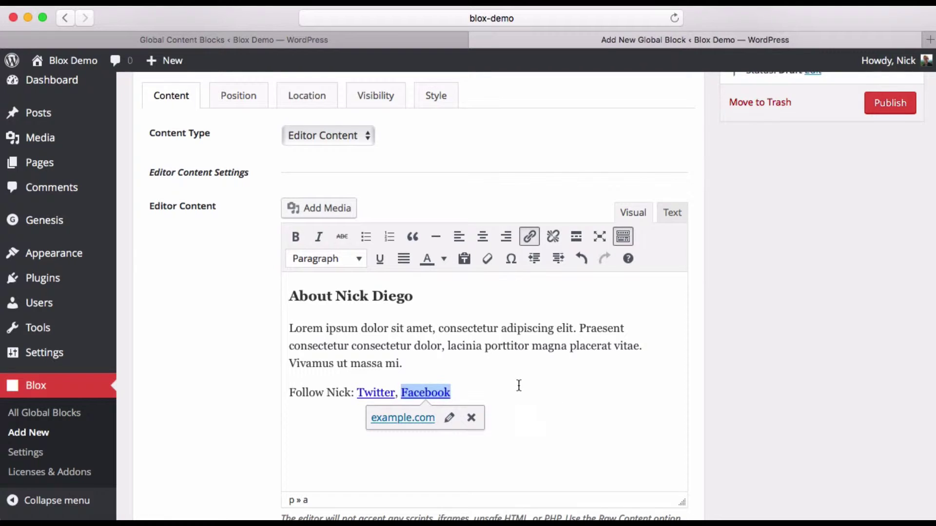
click(518, 357)
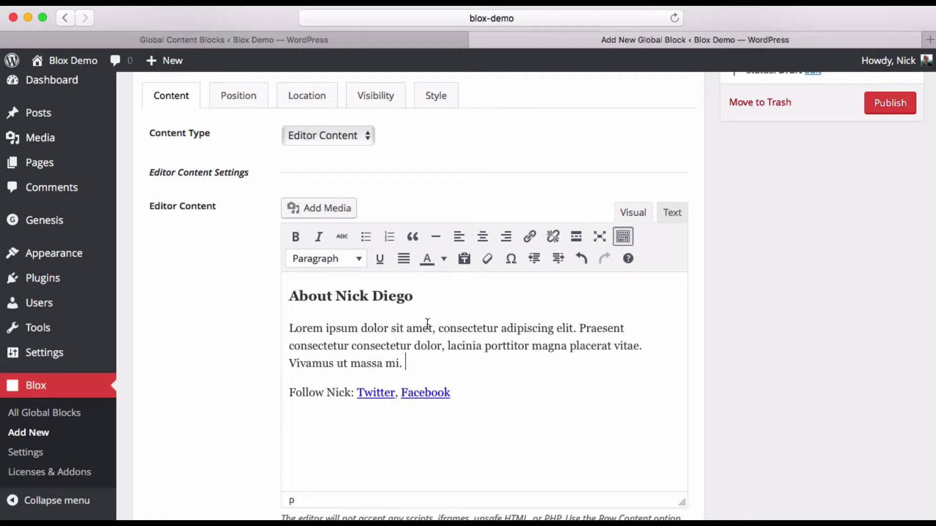
- Insert the author's headshot from the media library in front of the heading text
click(288, 295)
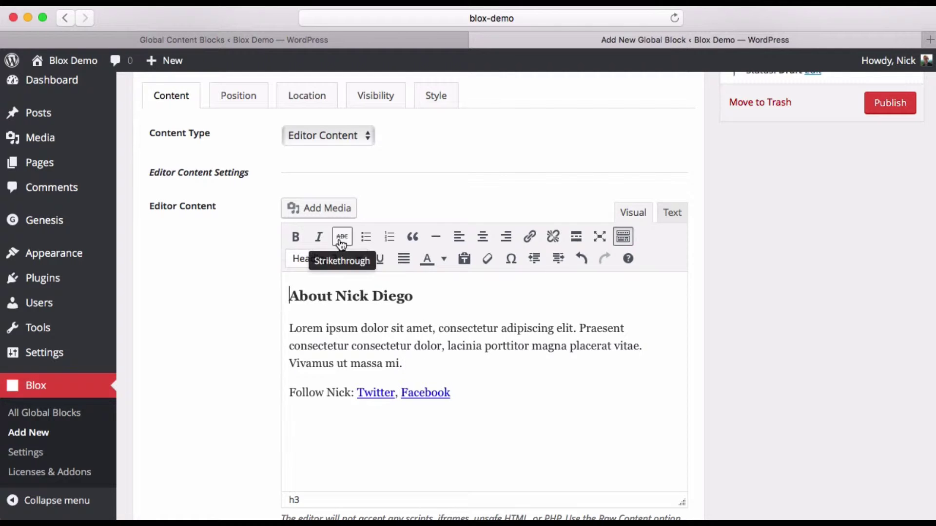
click(302, 211)
click(203, 249)
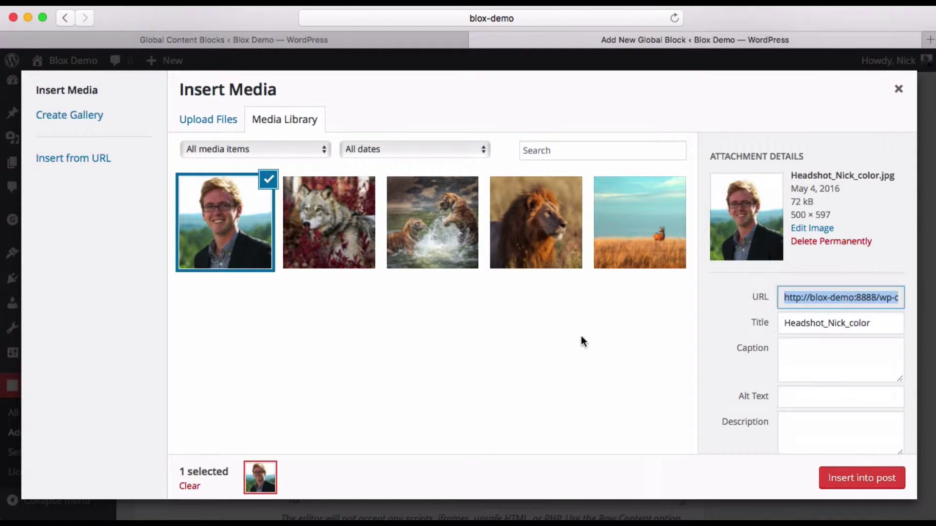
click(859, 487)
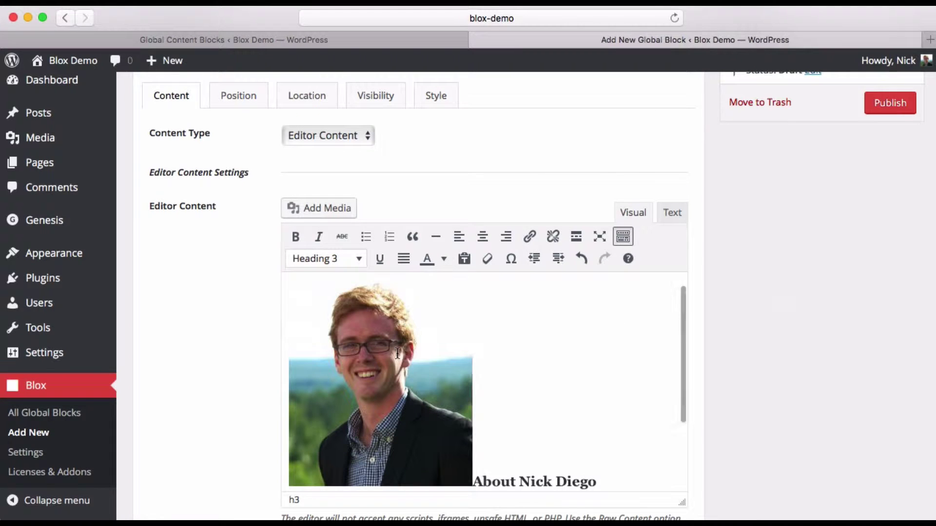
- Align the author's headshot to the left of the text and reduce it to the small square thumbnail size
click(419, 299)
click(321, 289)
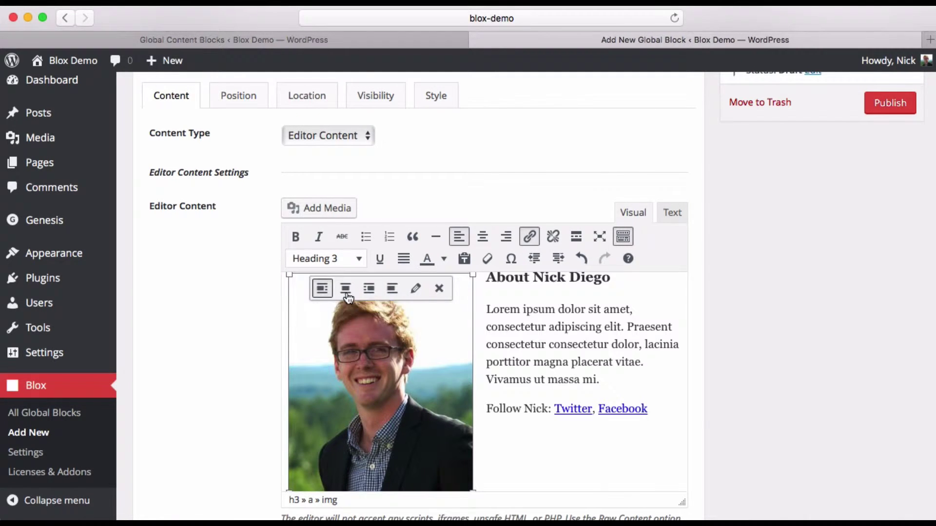
click(414, 292)
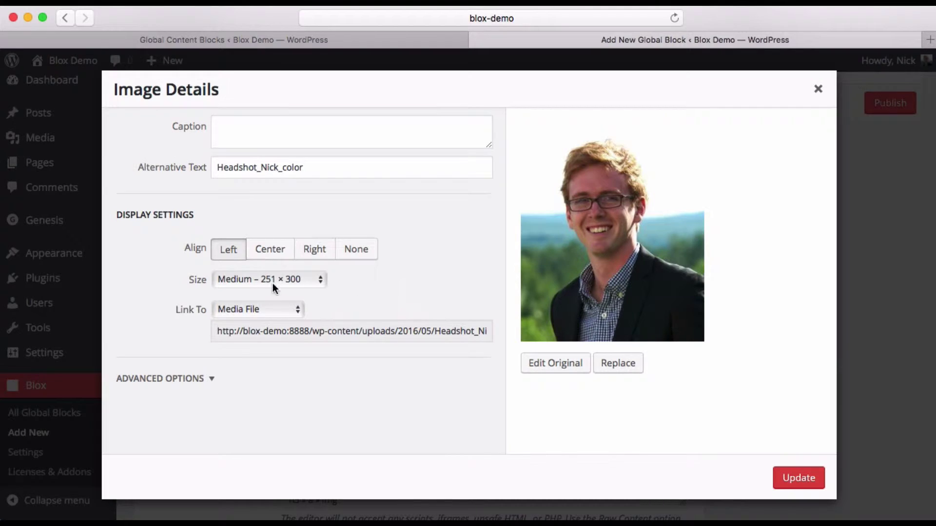
click(271, 283)
click(249, 269)
click(798, 478)
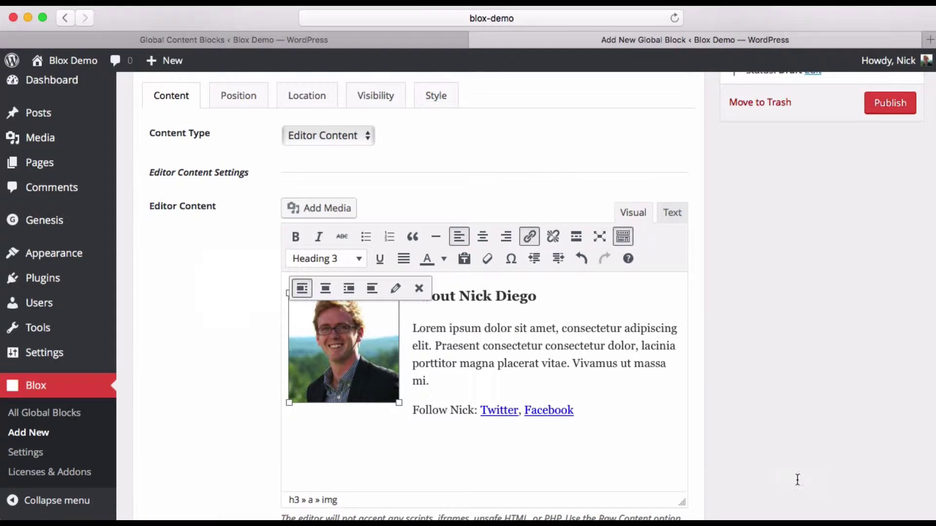
click(595, 379)
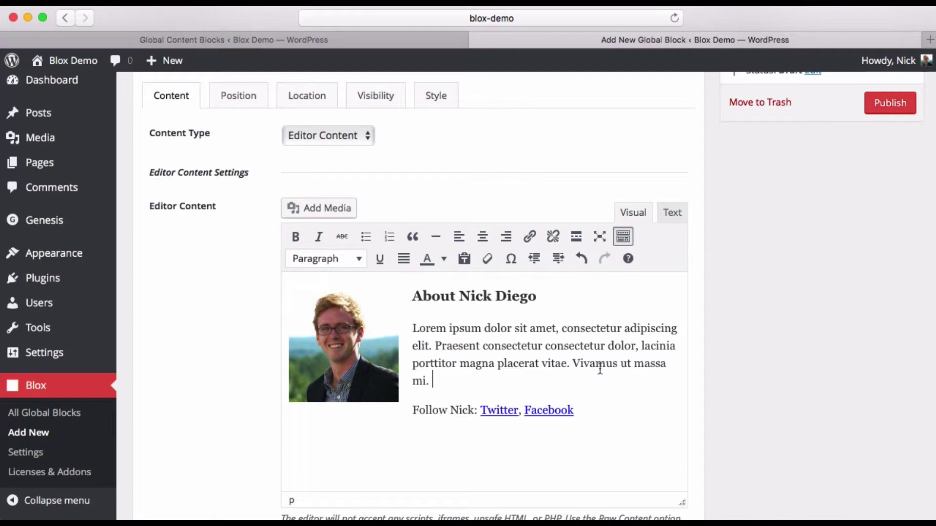
- Set the block's position type to Custom and its position on the page to genesis_before_comments
scroll(719, 386, up, 3)
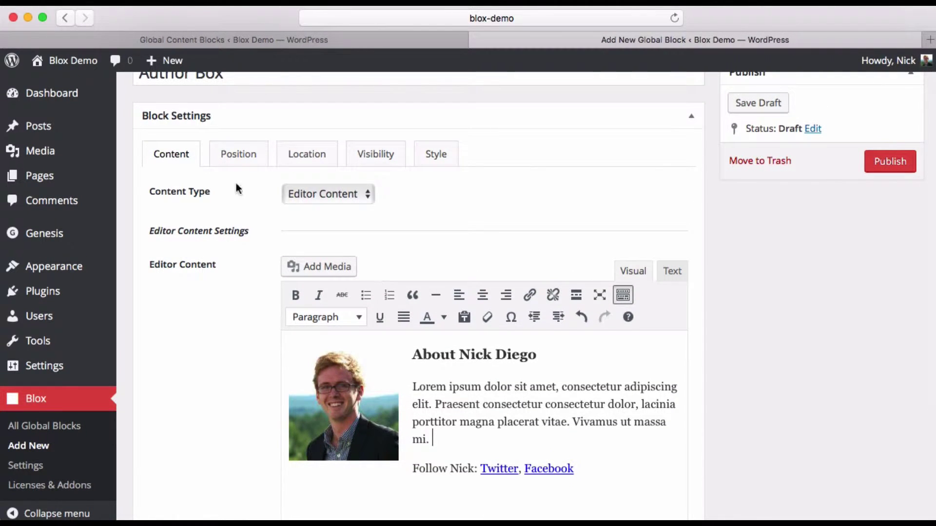
click(225, 158)
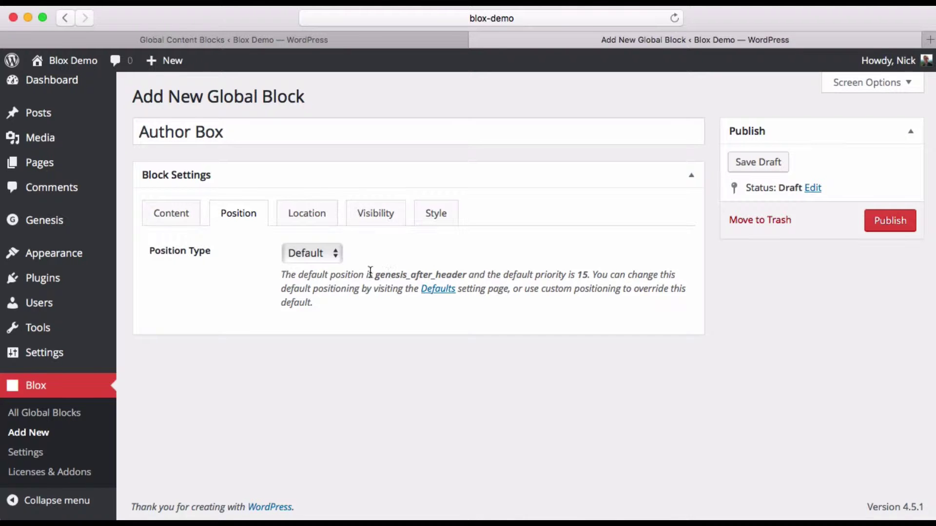
click(318, 262)
click(328, 268)
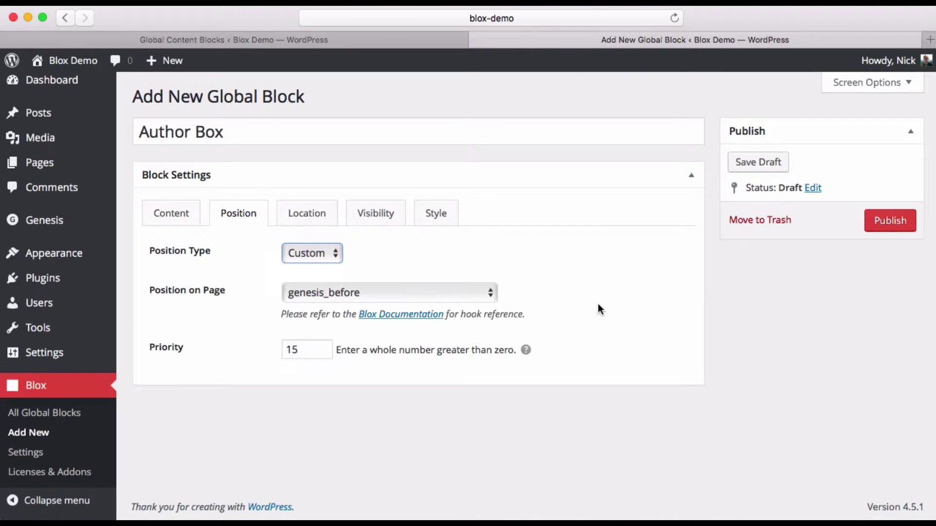
click(387, 296)
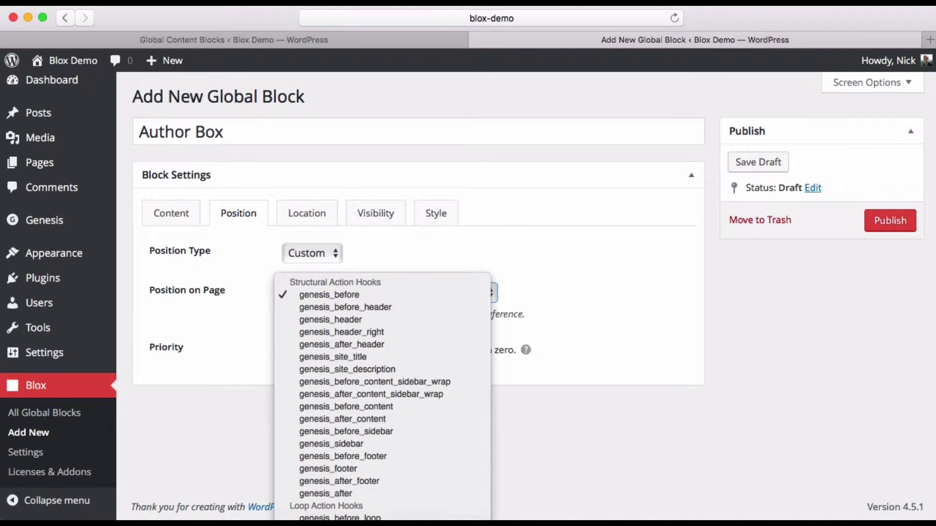
click(340, 520)
click(372, 290)
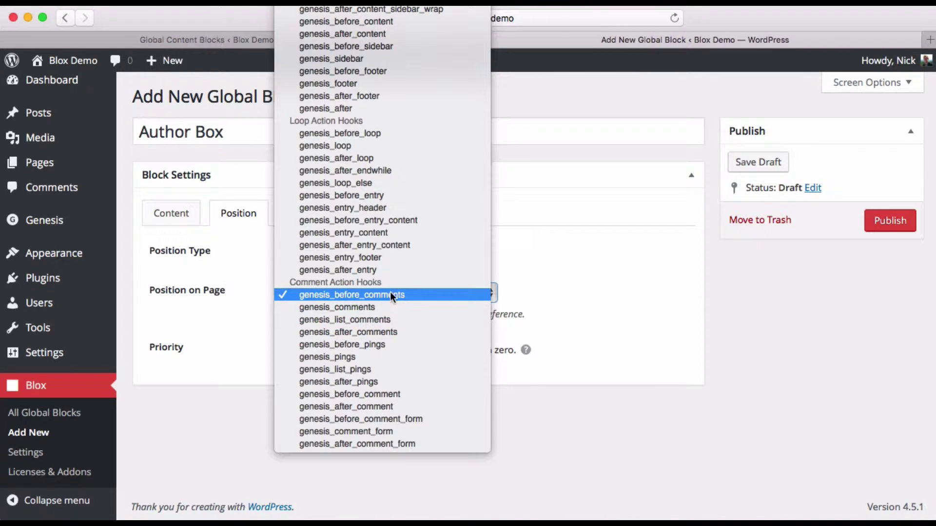
click(585, 321)
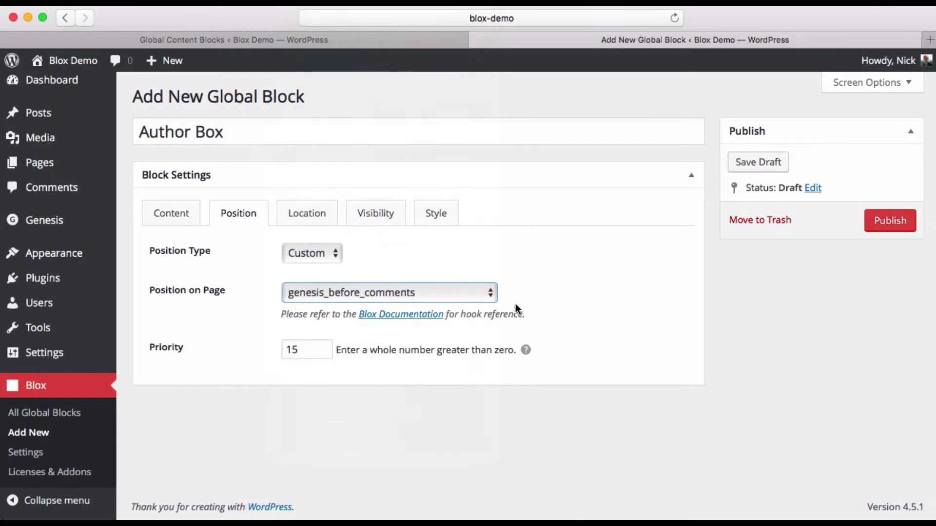
- Open the site's front end in a new tab and examine the area above the comment form on the Sample 2 post
mouse_move(68, 60)
right_click(61, 91)
click(110, 92)
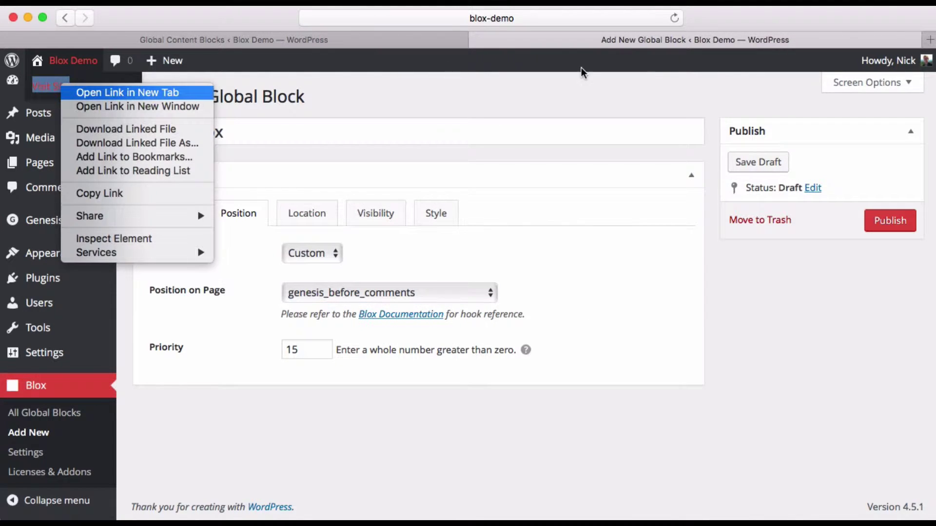
click(810, 39)
click(153, 218)
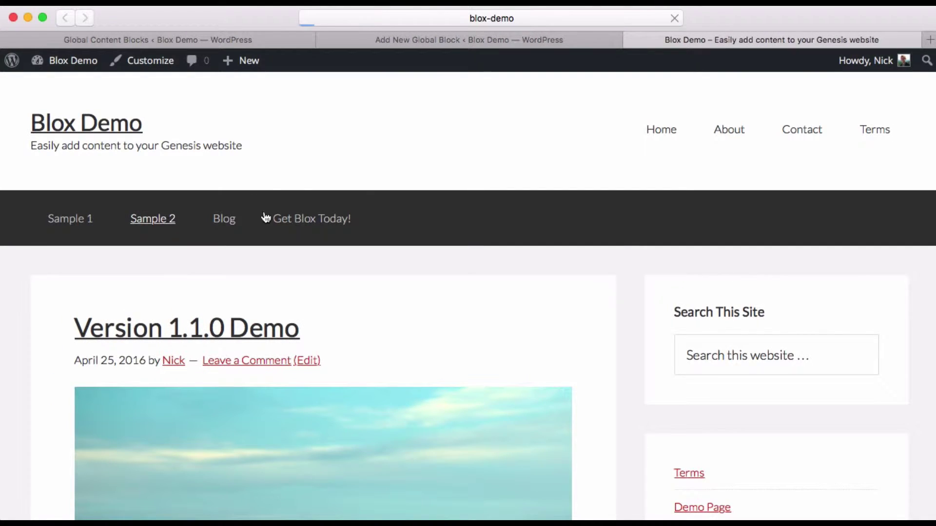
scroll(515, 266, down, 15)
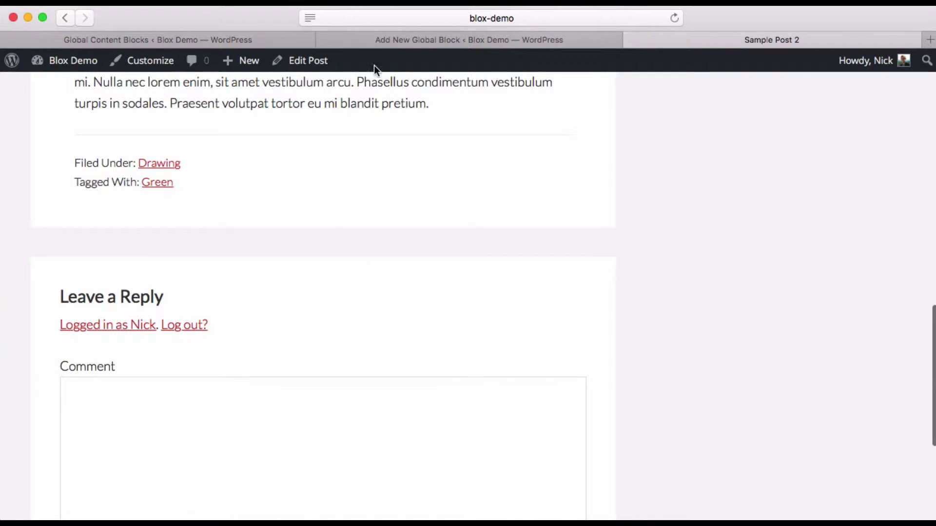
- Return to the new global block and set its location to Show on Selected with Single Pages enabled
click(404, 42)
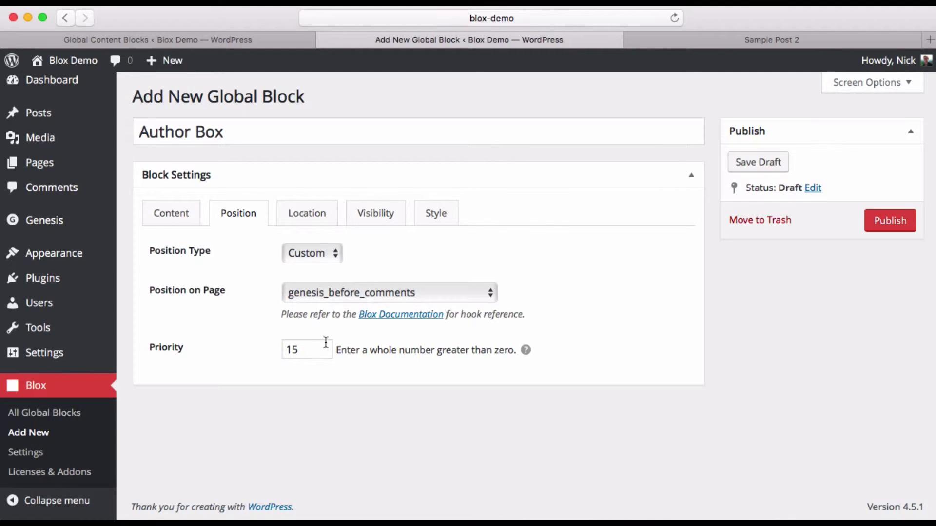
click(306, 214)
click(326, 253)
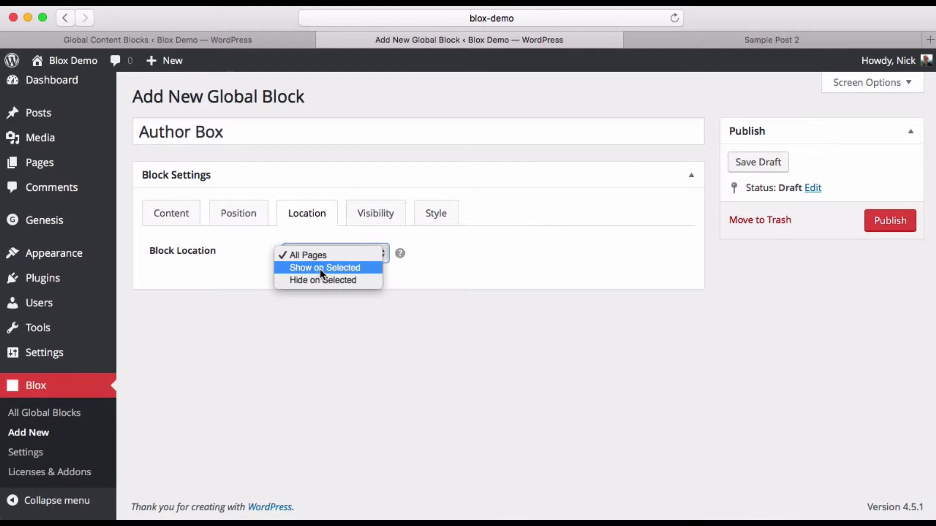
click(320, 268)
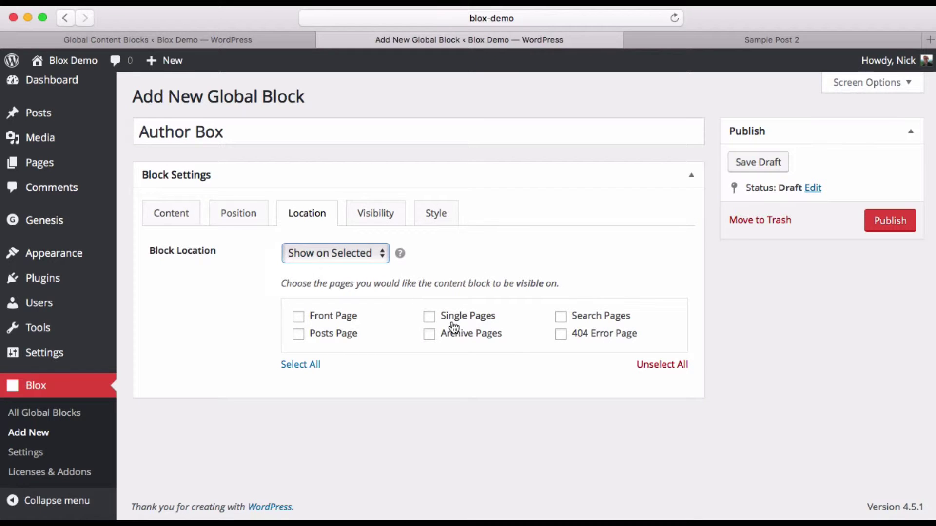
click(429, 317)
- Restrict the single pages to Selected Single Pages and enable the Posts post type
click(315, 404)
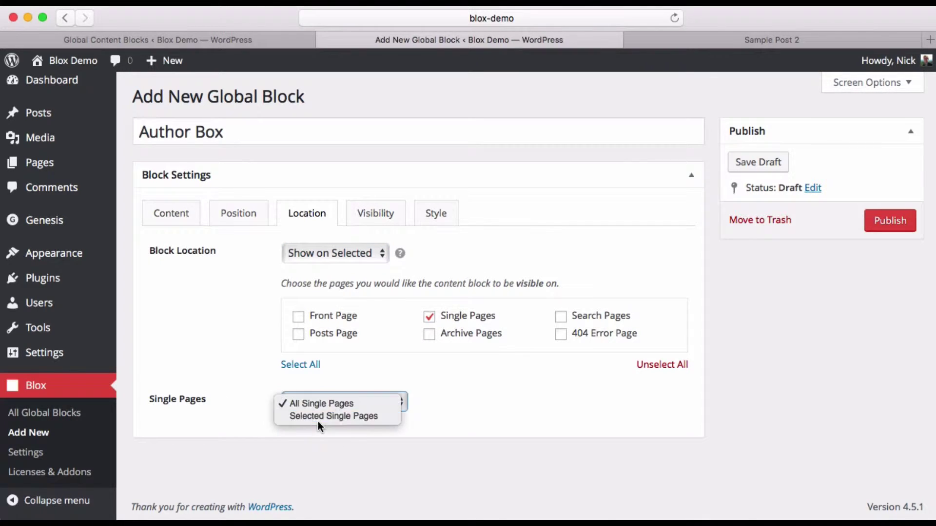
click(341, 416)
click(322, 463)
- Limit the posts to Selected Posts by Authors and select the author featured in the box, leaving Test User out
scroll(514, 402, down, 5)
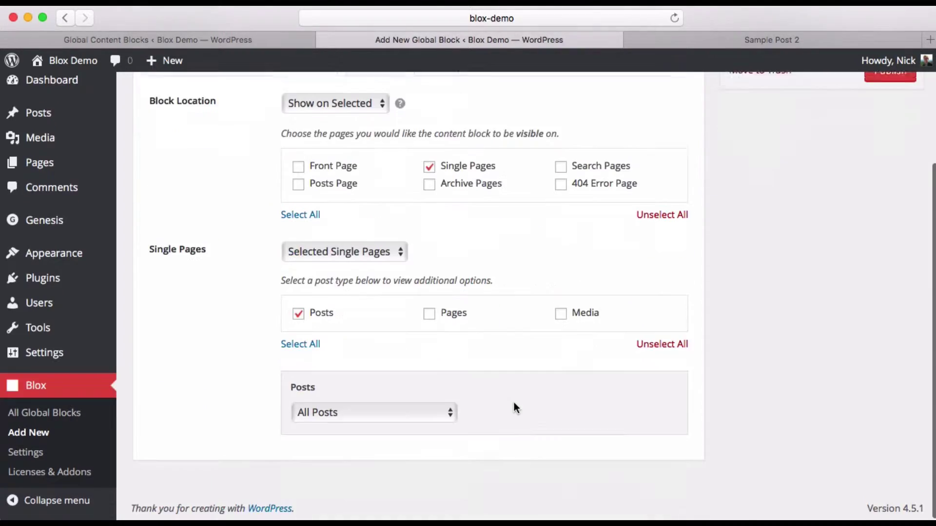
click(385, 412)
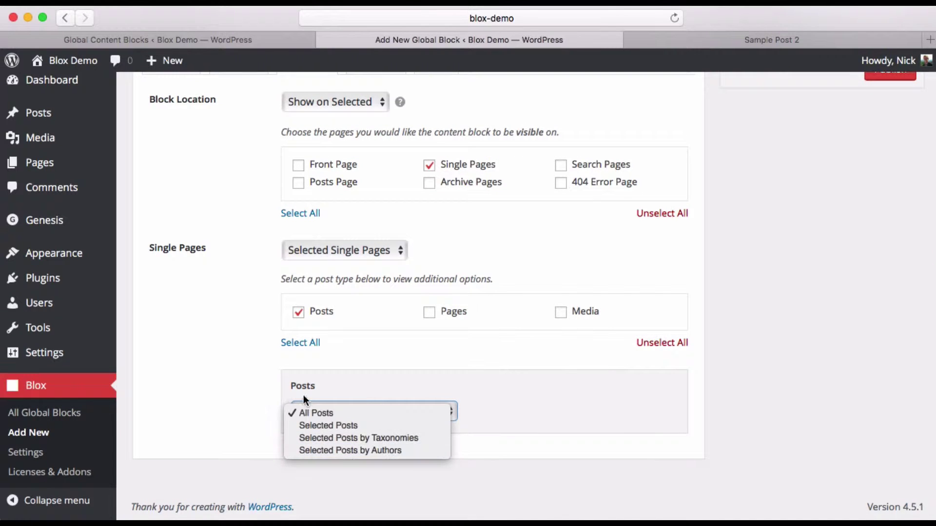
click(369, 451)
scroll(498, 416, down, 3)
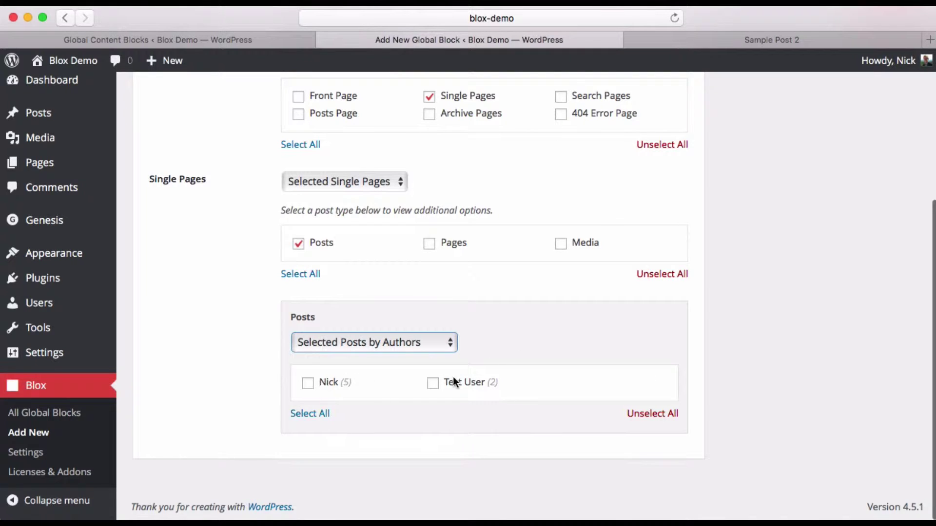
click(307, 384)
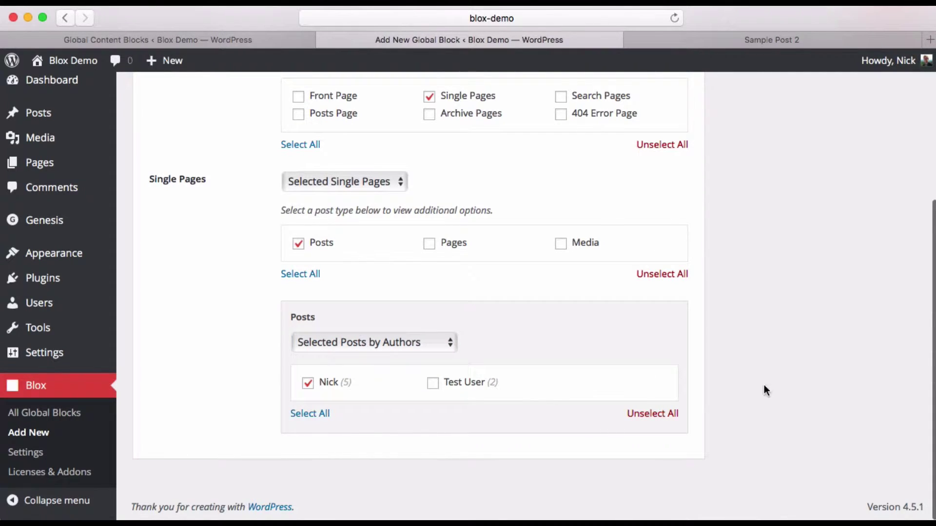
scroll(691, 369, up, 5)
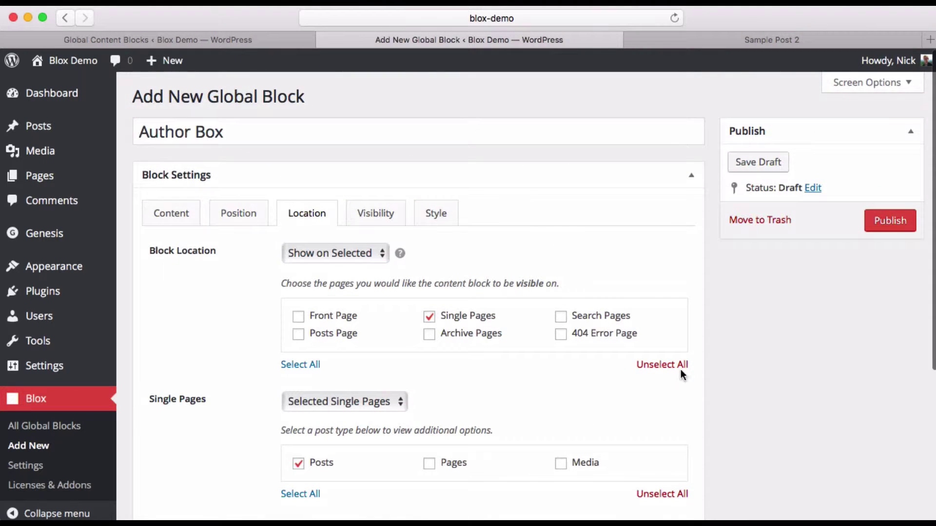
scroll(638, 353, down, 5)
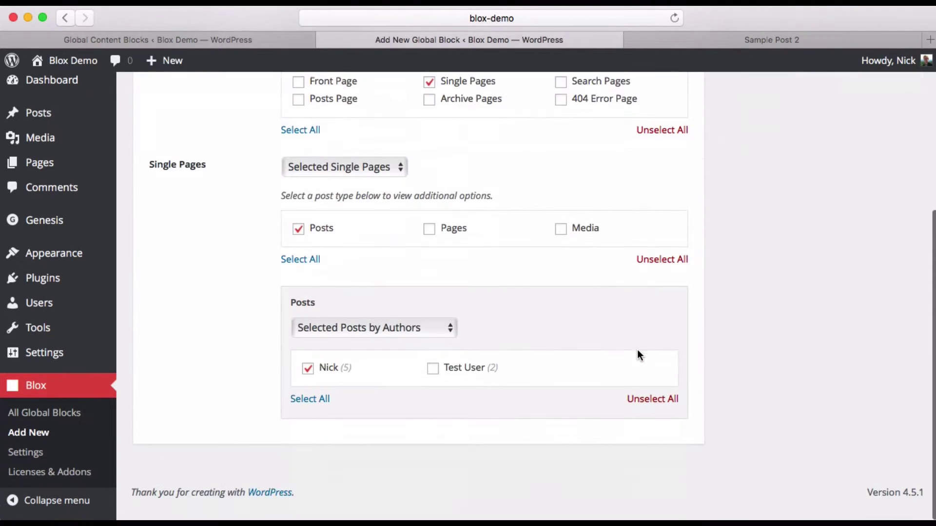
- Review the block's visibility and style settings and publish the Author Box block
scroll(637, 350, up, 5)
click(361, 181)
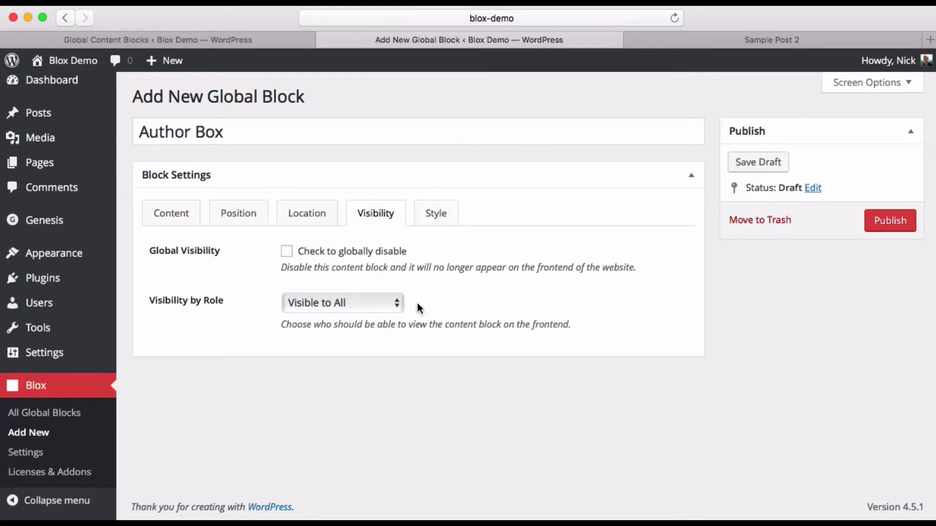
click(448, 223)
scroll(423, 338, down, 2)
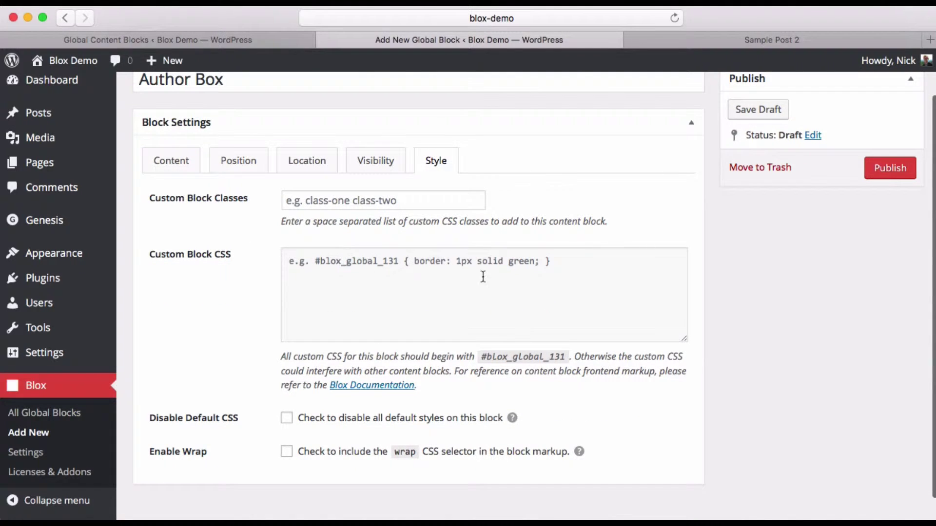
scroll(499, 281, up, 2)
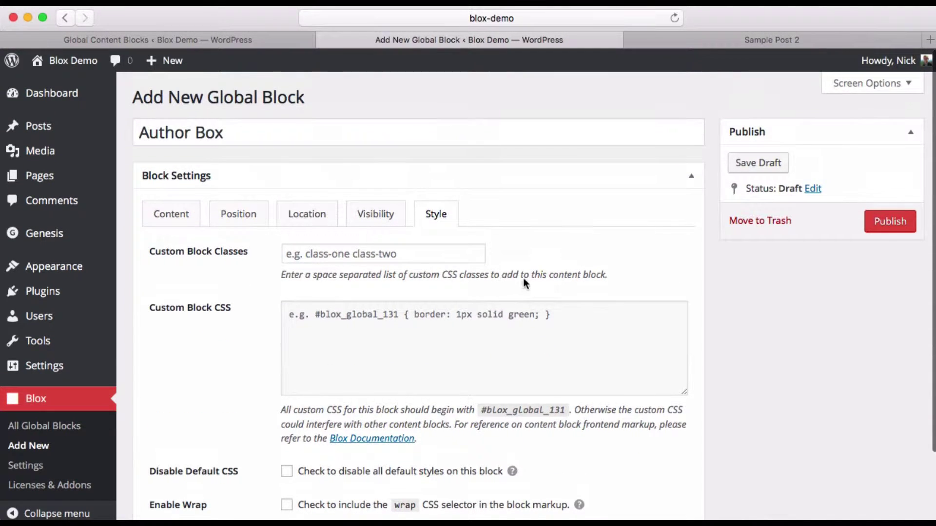
click(891, 224)
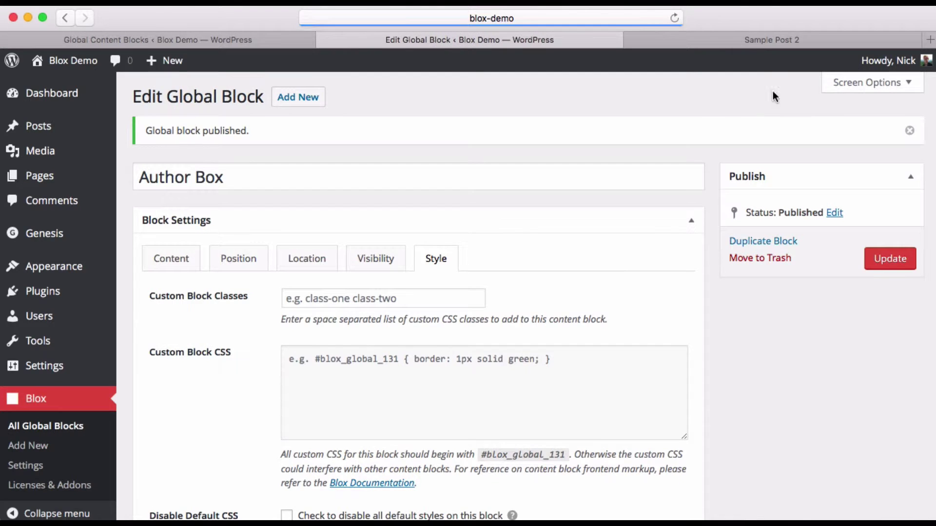
- Reload Sample Post 2 and examine the author box between the post and the comment form
click(761, 39)
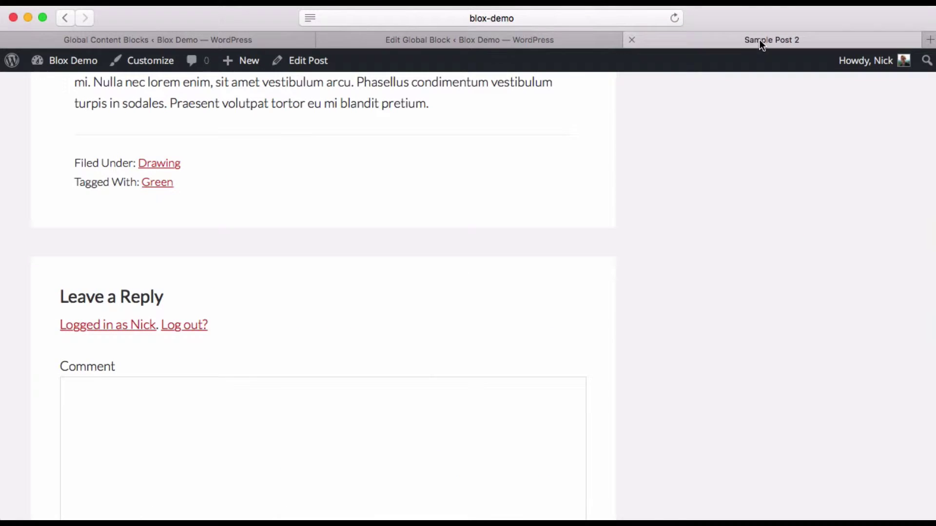
click(675, 18)
scroll(480, 277, down, 2)
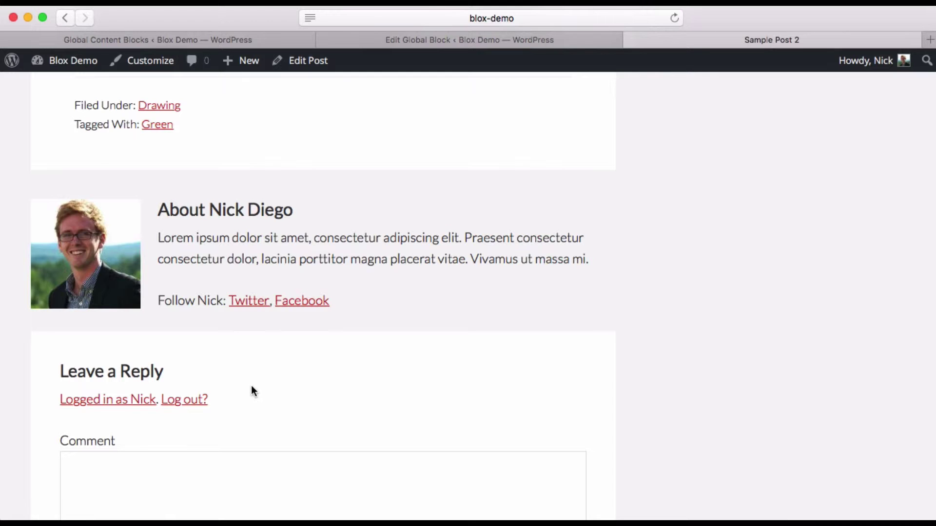
scroll(253, 390, up, 4)
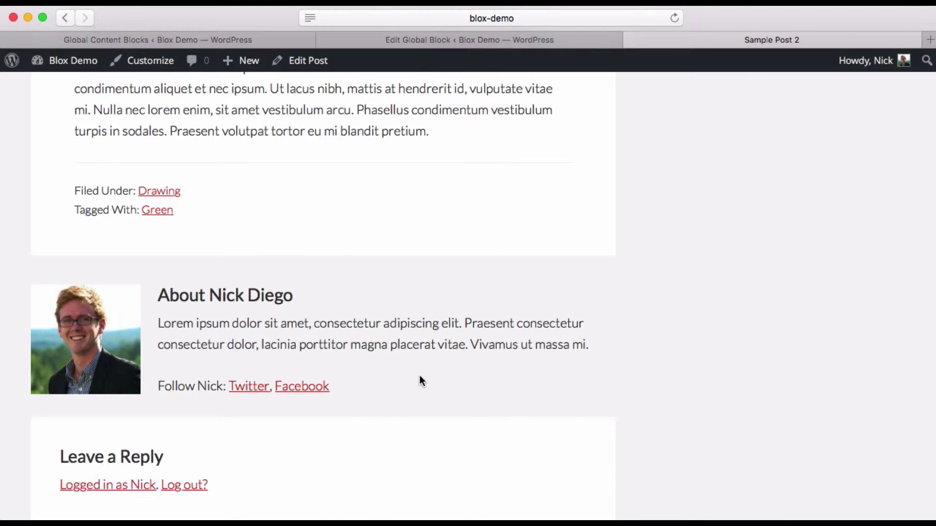
- Return to the block's editor and start a custom block CSS rule with the selector #blox_global_131 and empty braces
click(446, 41)
click(359, 390)
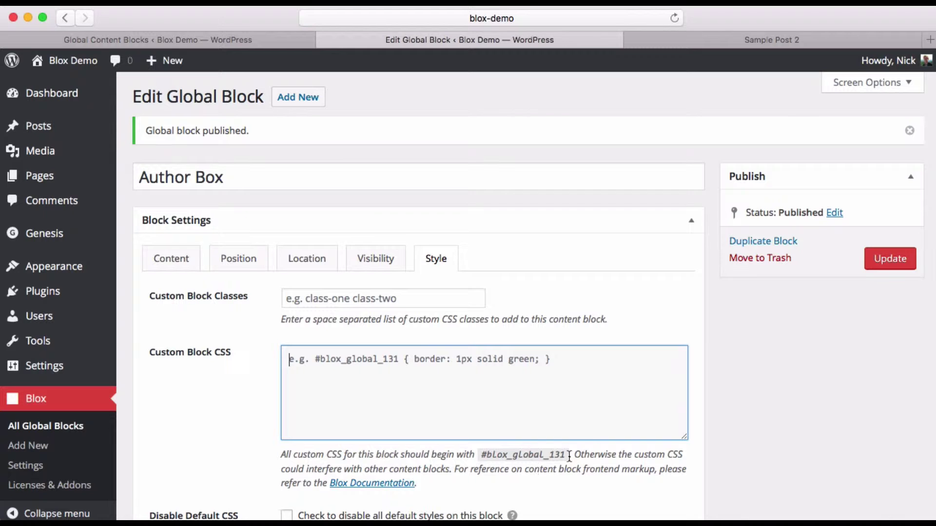
drag(566, 457, 487, 457)
drag(566, 456, 483, 455)
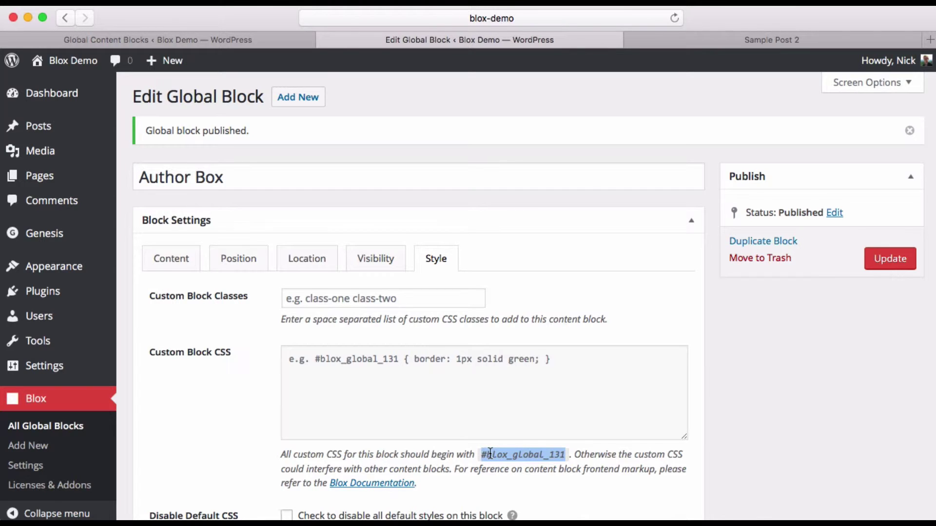
click(329, 373)
text(#blox_global_131)
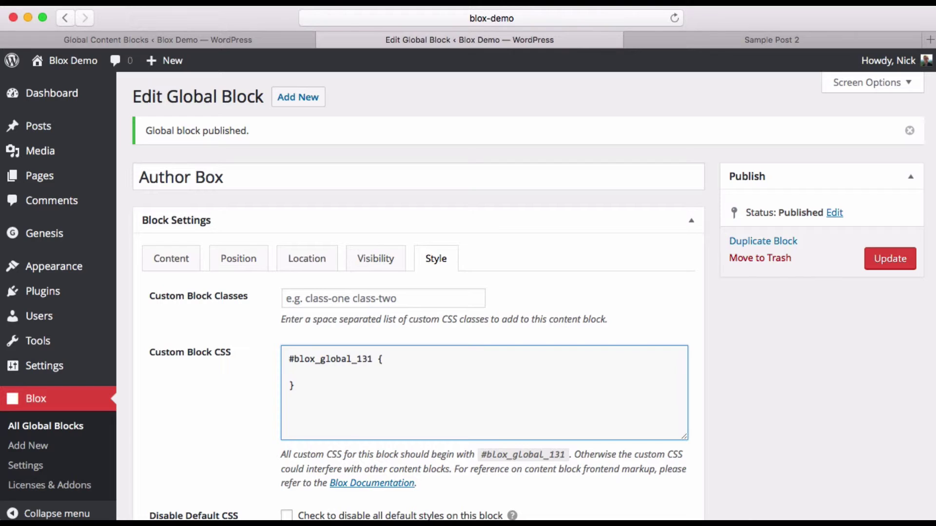
- Add "background-color: #fff;" and "padding: 40px;" to the custom CSS rule and update the block
text(background-color: #fff;)
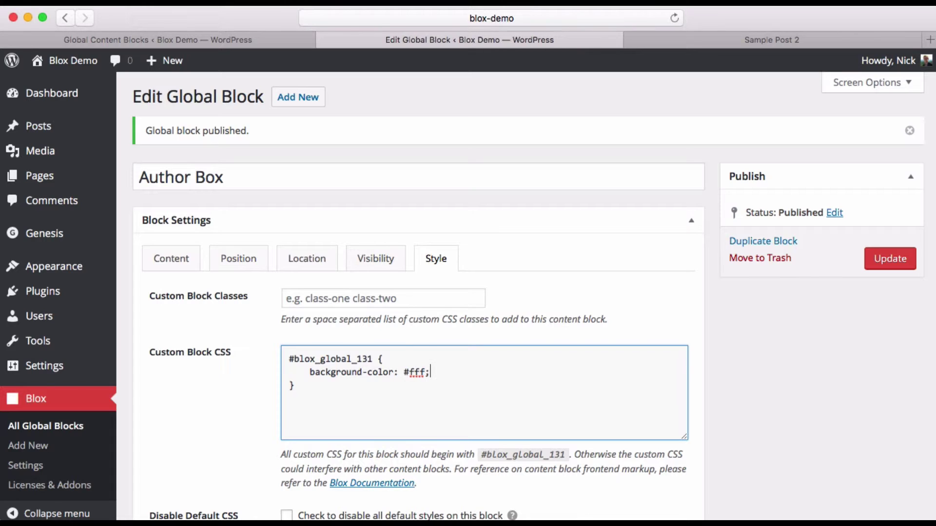
key(Return)
text(padding: 40px;)
click(900, 266)
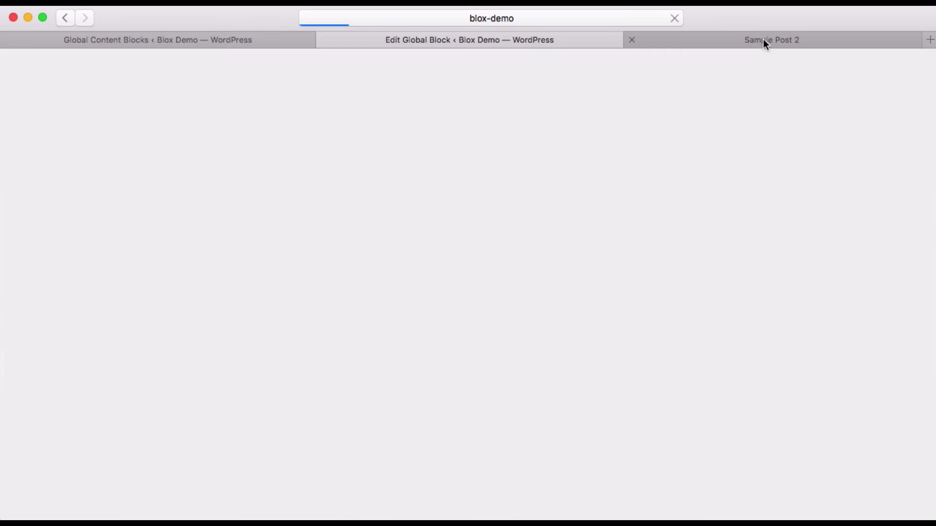
- Switch to Sample Post 2 and examine the author box's background, padding and spacing above the comment form
click(762, 39)
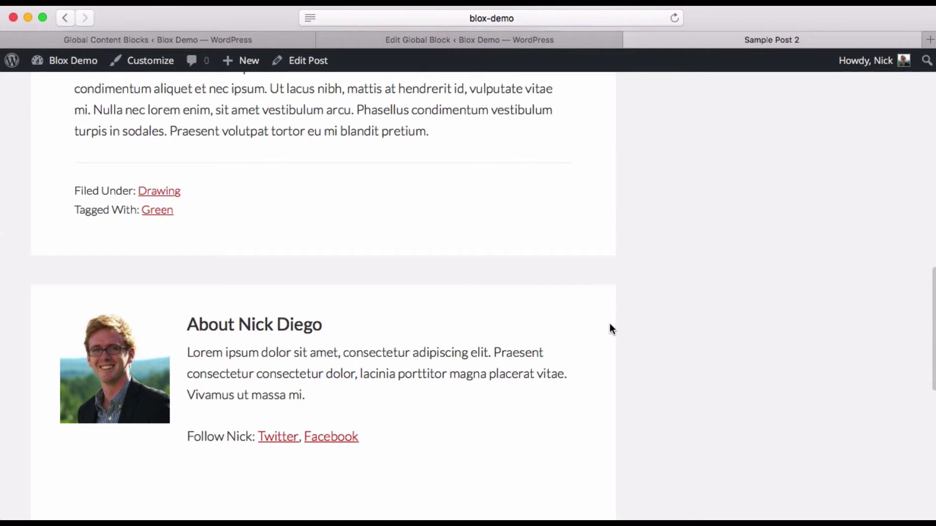
scroll(612, 341, down, 3)
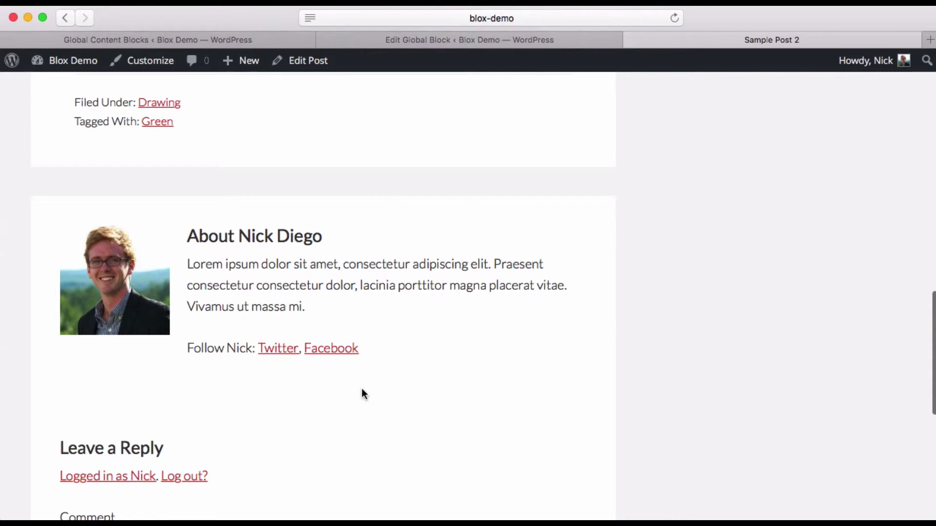
scroll(188, 383, down, 1)
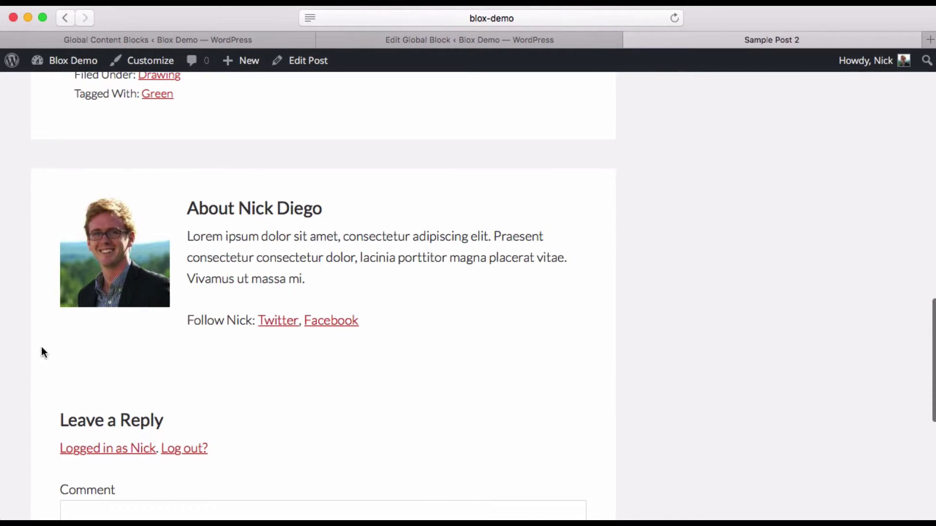
- Return to the block's editor, add an indented "margin-bottom: 40px;" to the #blox_global_131 rule and update the block
click(517, 39)
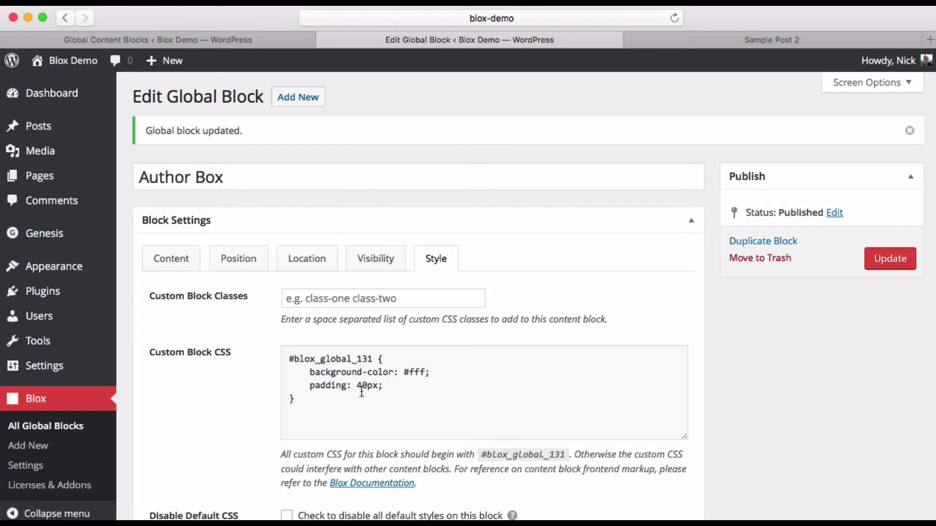
click(387, 383)
key(Return)
text(margin)
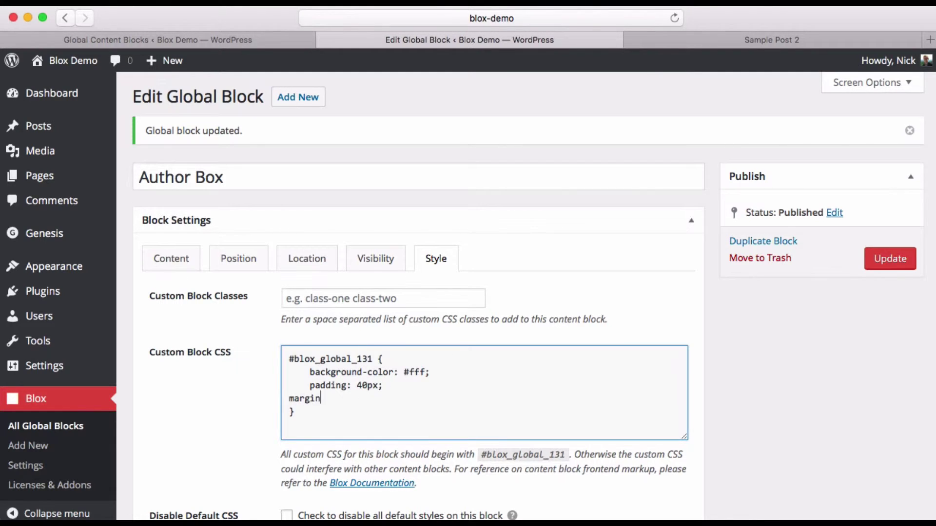
text(-bottom: 40px;)
click(288, 399)
key(Tab)
click(902, 259)
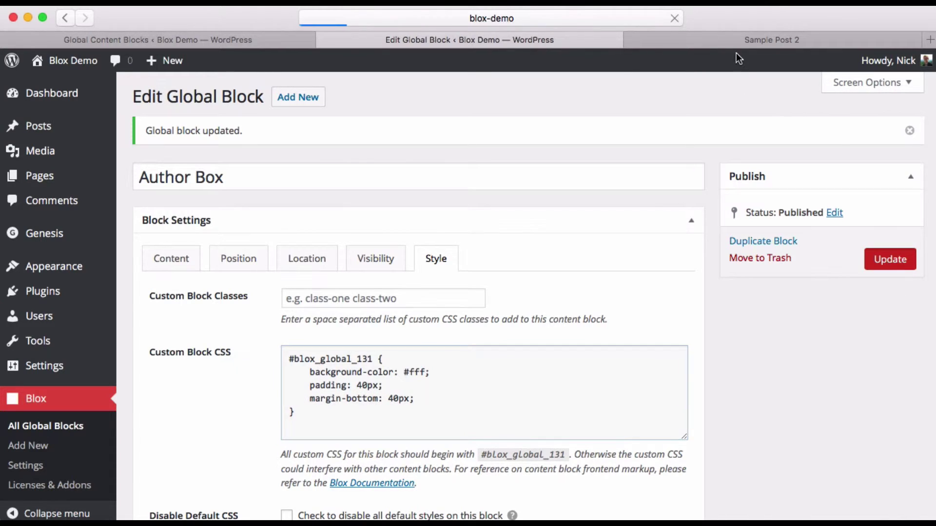
- Reload Sample Post 2 and examine the gap between the author box and the comment form
click(719, 40)
click(674, 18)
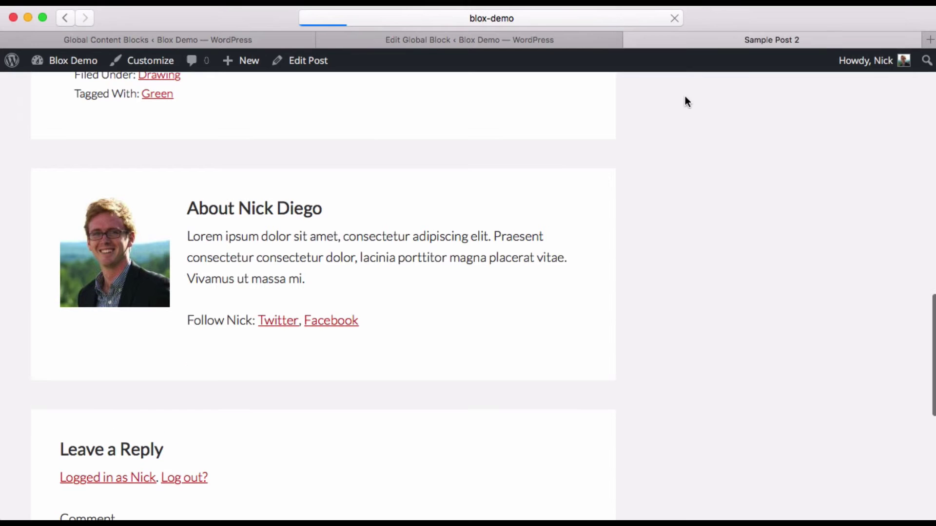
scroll(449, 431, down, 2)
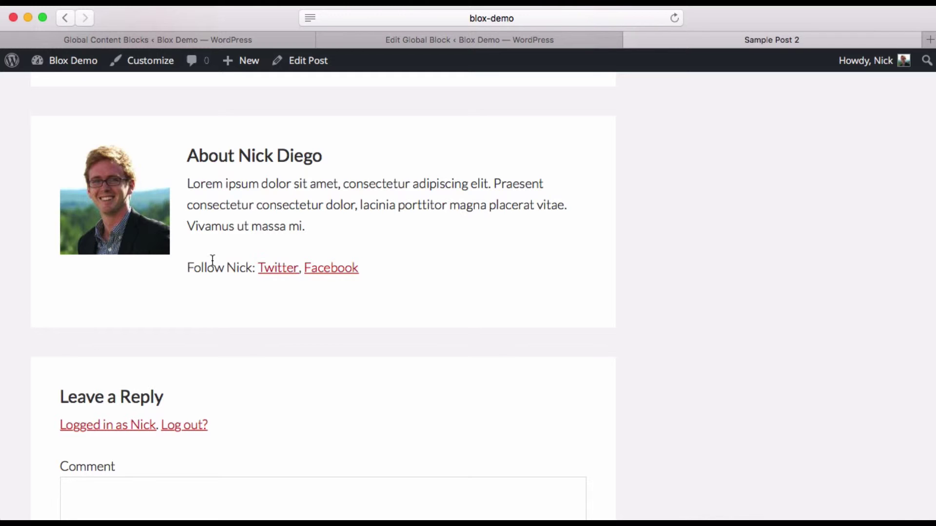
- Inspect the author box's "Follow" paragraph in the web inspector and examine its markup and margin styles
right_click(197, 267)
click(241, 378)
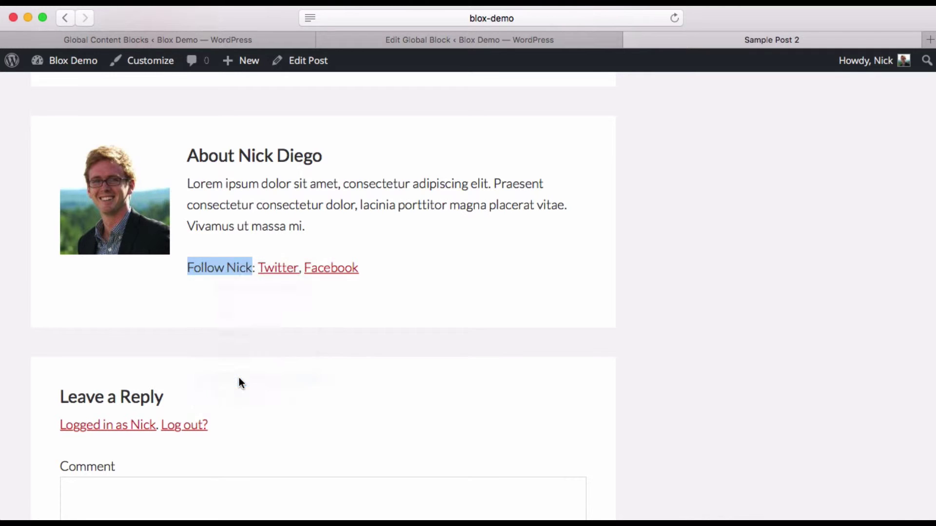
scroll(306, 217, down, 4)
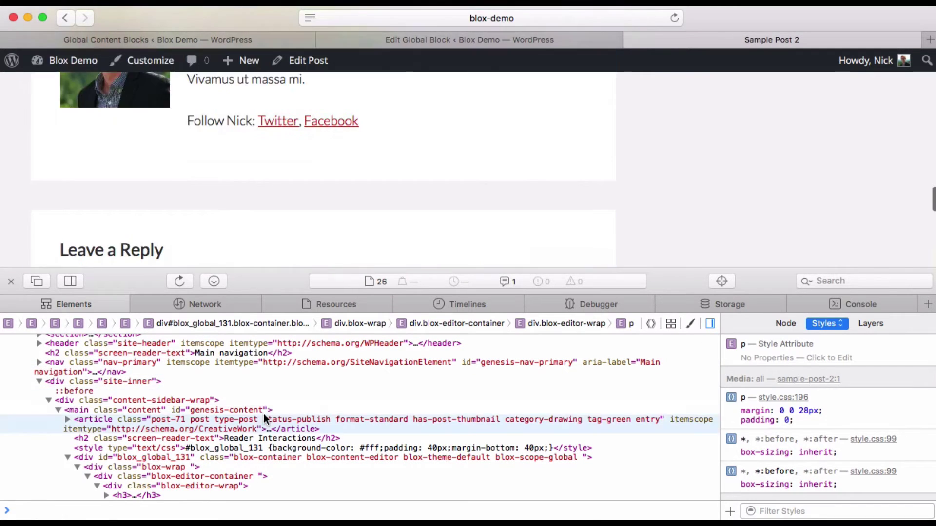
scroll(221, 437, down, 2)
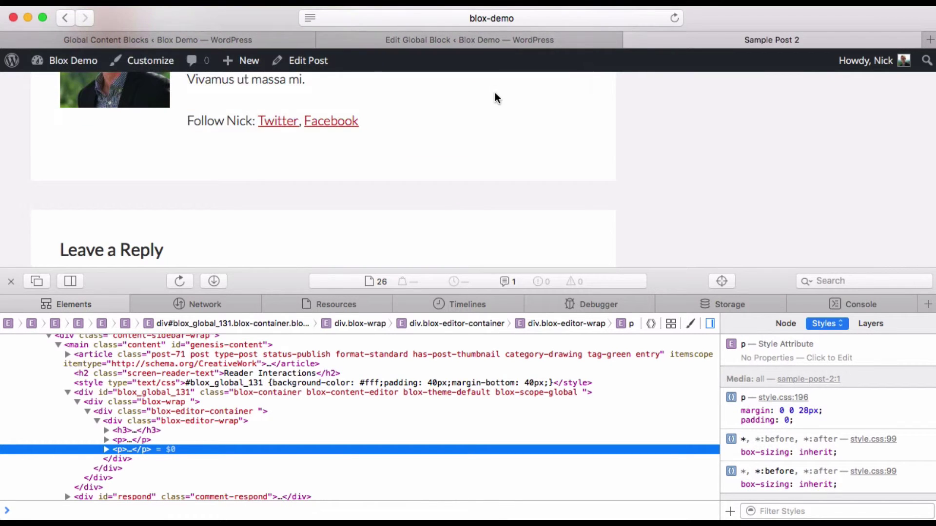
scroll(444, 173, up, 2)
- Add a second custom CSS rule in the block's editor with the selector "#blox_global_131 p:last-child" and empty braces
click(443, 39)
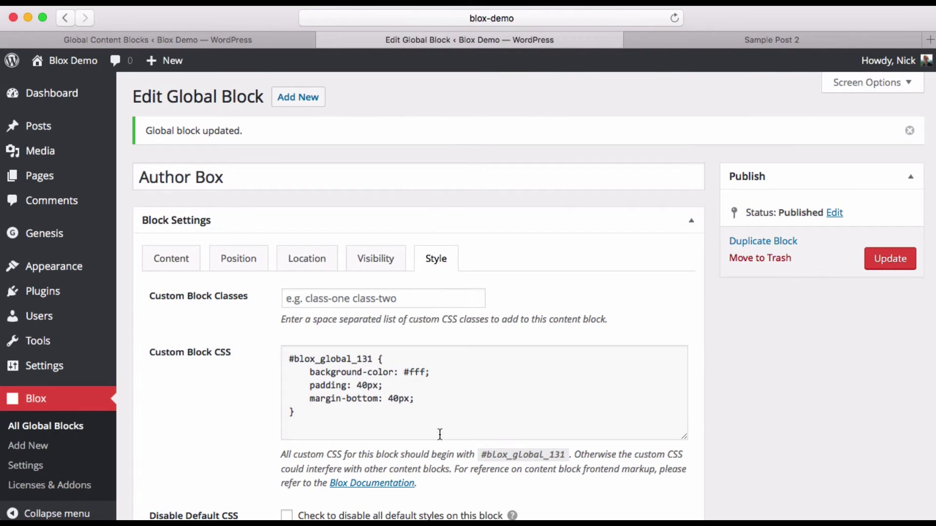
drag(384, 359, 293, 362)
key(cmd+c)
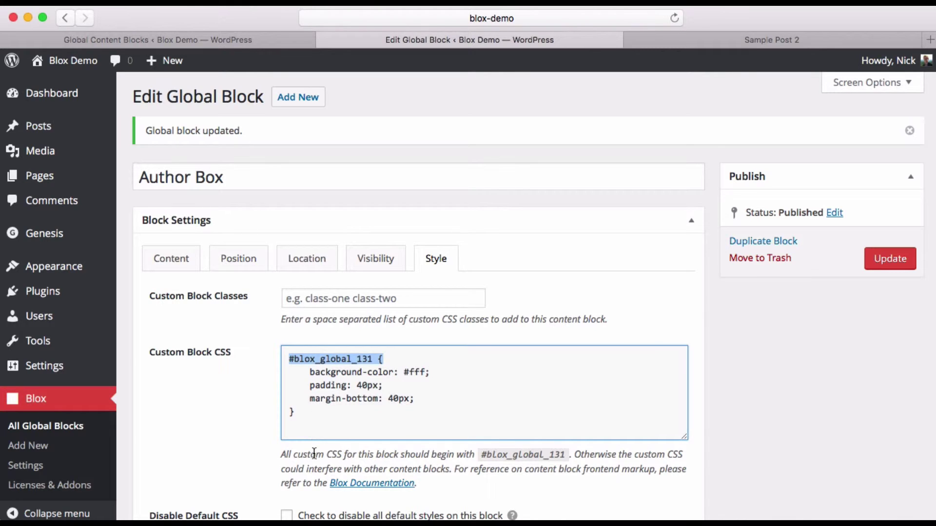
click(300, 425)
key(Return)
text(#)
key(cmd+v)
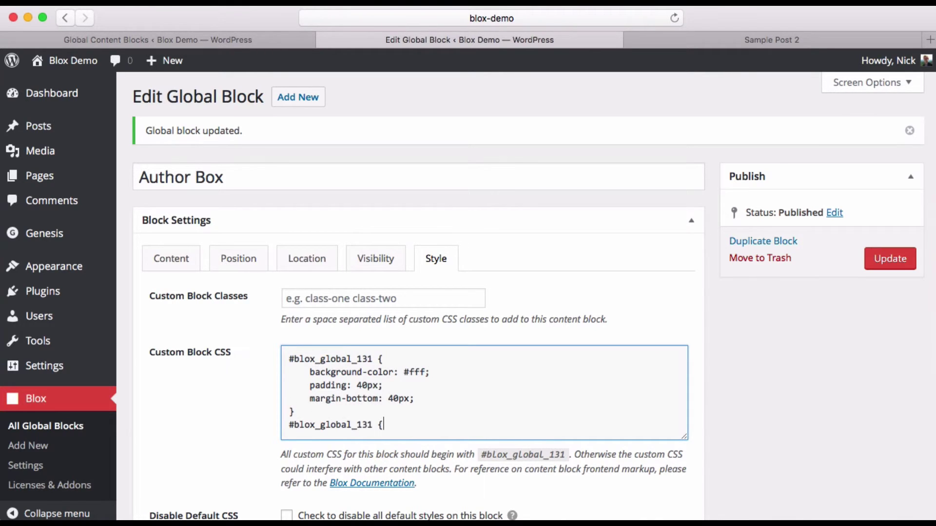
click(379, 425)
text(p:last-child)
click(470, 424)
key(Return)
key(Return)
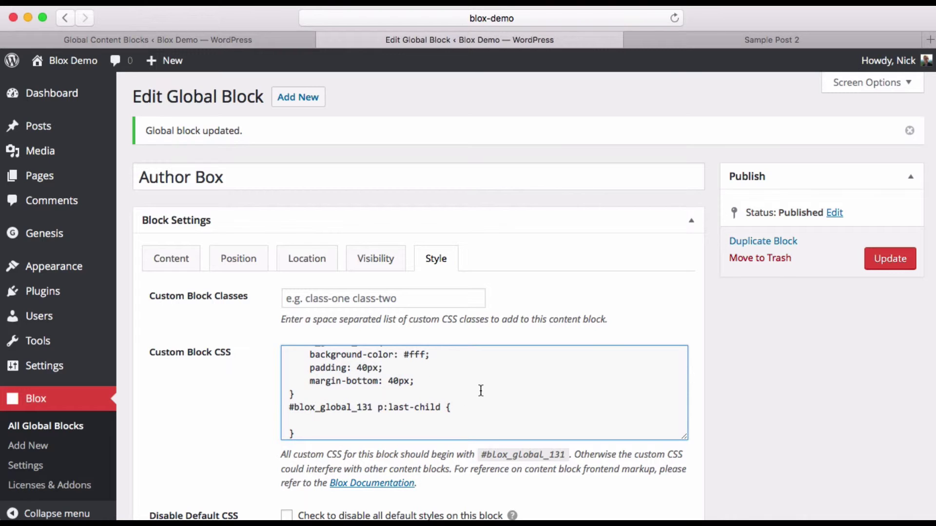
- Check the inspected paragraph on Sample Post 2, add "margin-bottom: 0;" to the p:last-child rule and update the block
scroll(475, 388, up, 1)
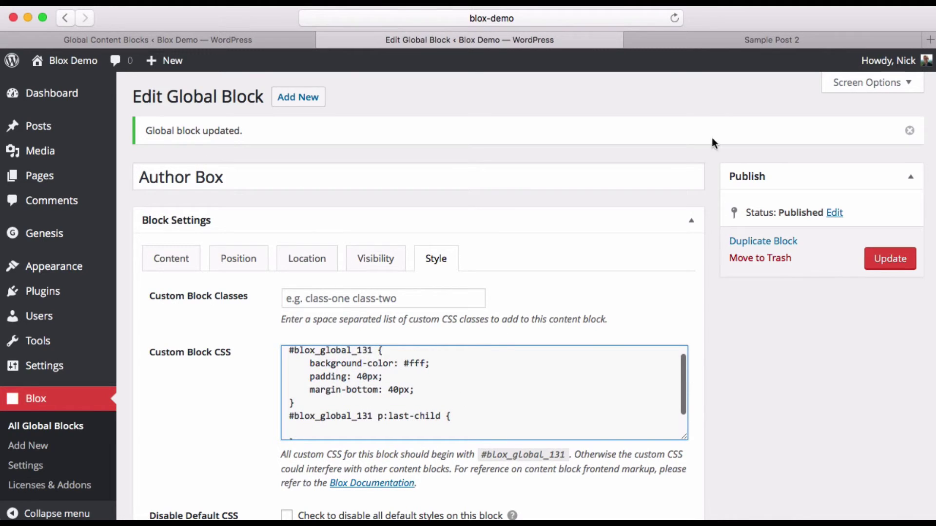
click(692, 42)
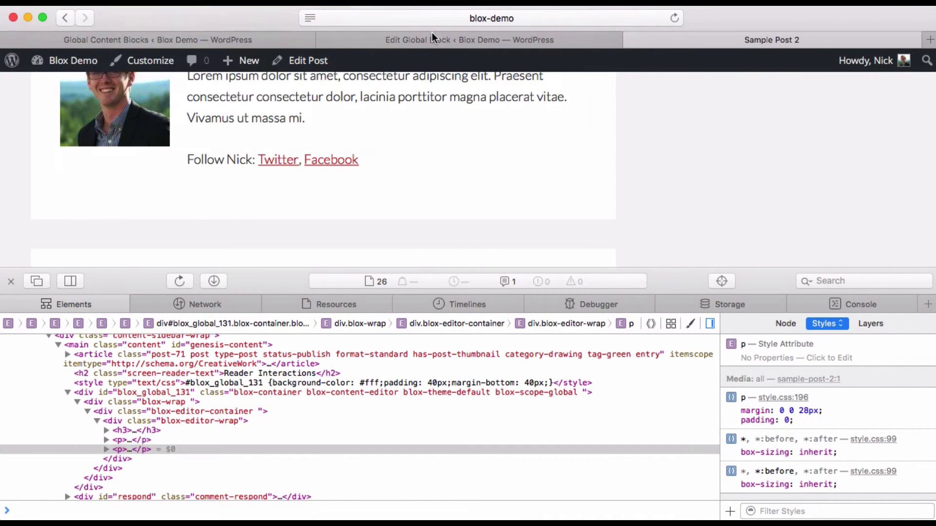
click(432, 38)
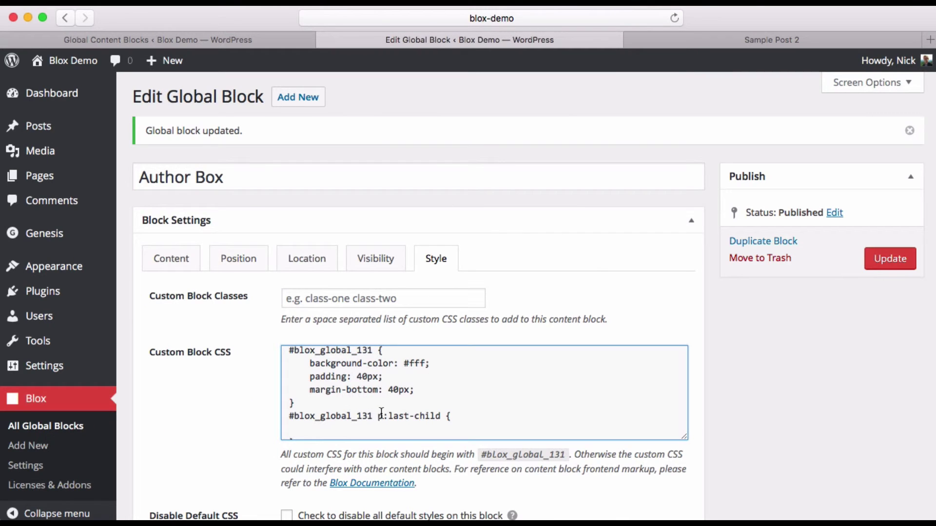
text(margin-bottom: )
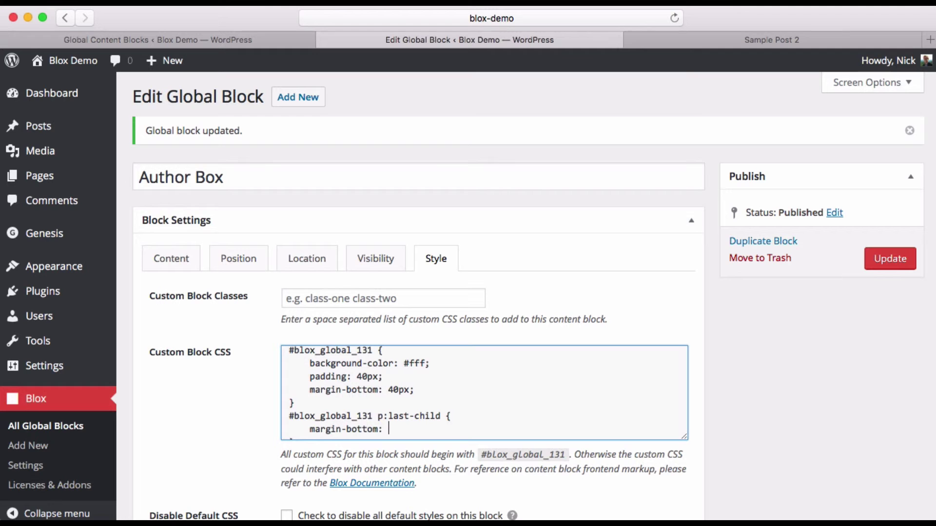
text(0;)
click(882, 259)
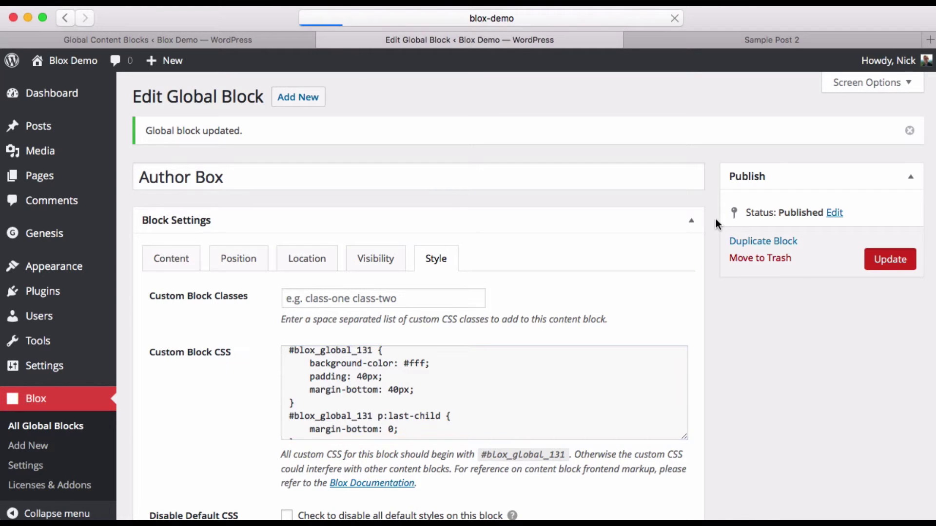
- Reload Sample Post 2, close the web inspector and examine the author box's spacing against the post and comment form
click(721, 41)
click(675, 18)
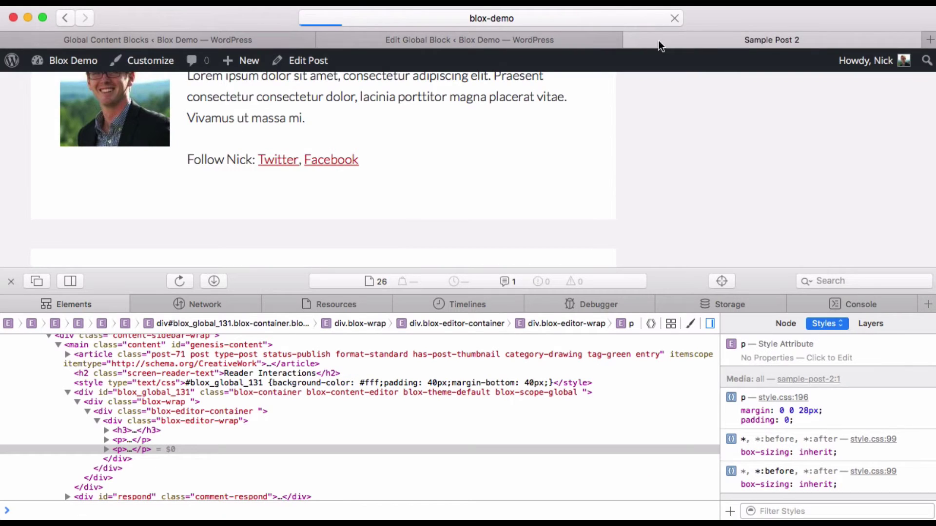
click(11, 281)
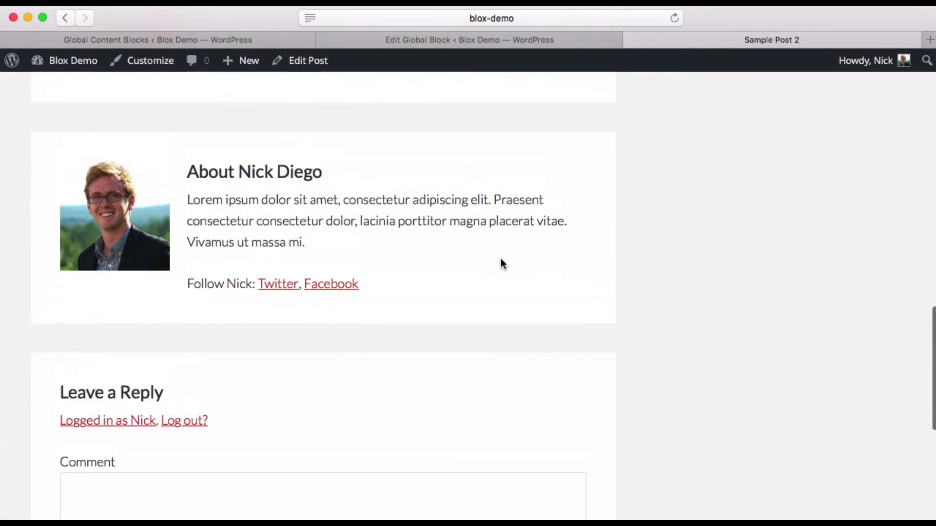
scroll(503, 264, up, 2)
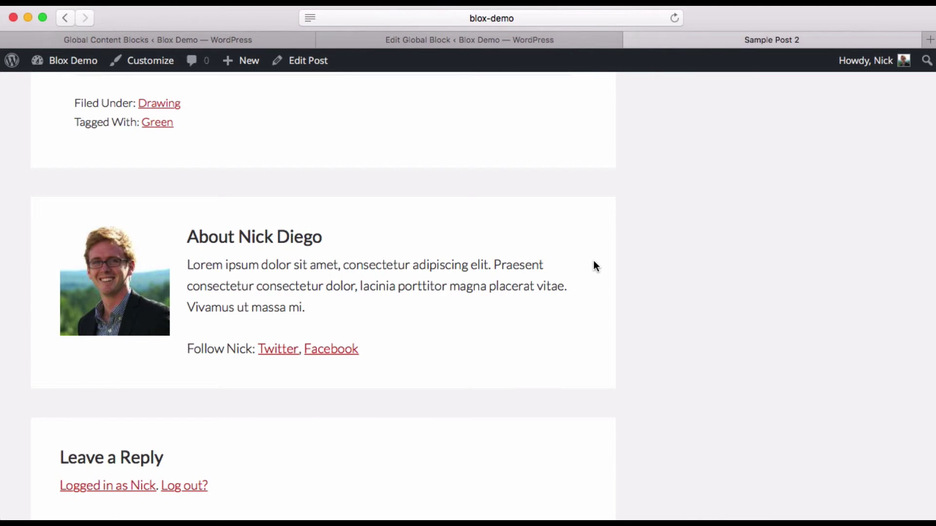
scroll(594, 264, up, 2)
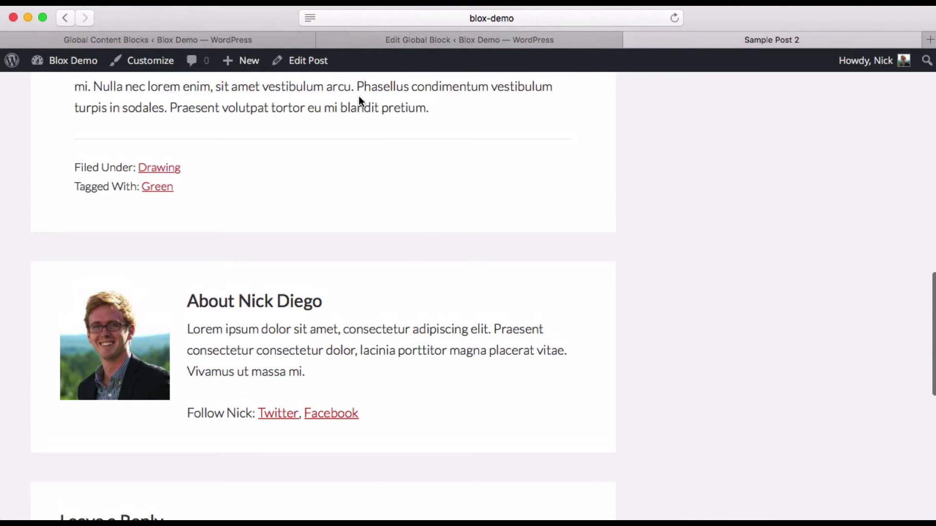
scroll(531, 238, down, 3)
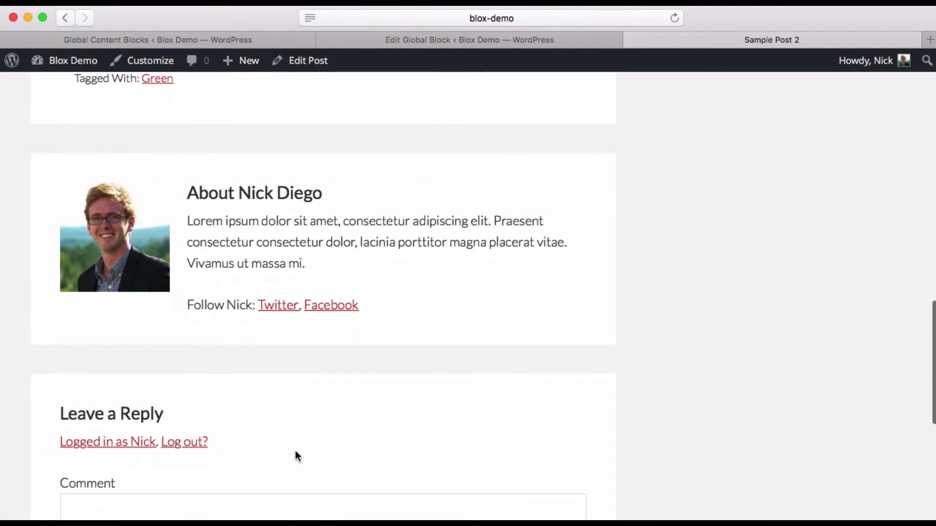
scroll(414, 407, up, 2)
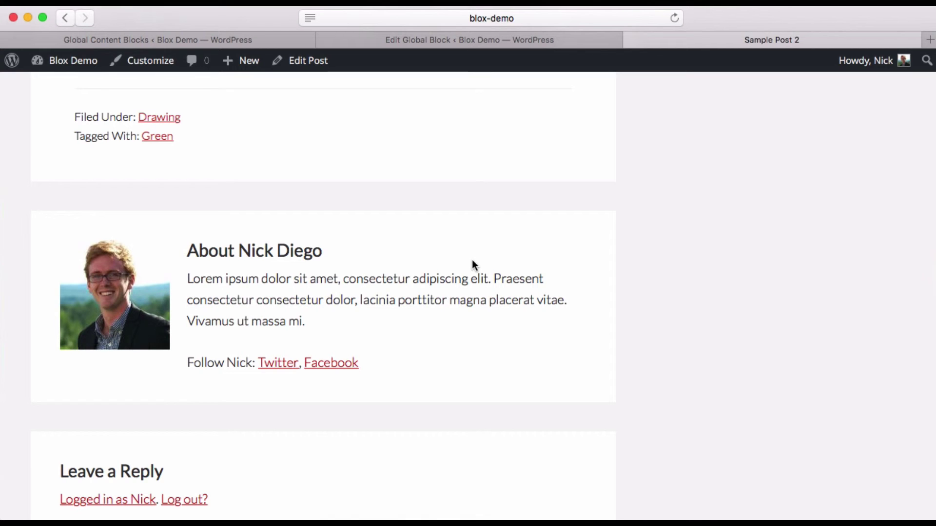
scroll(472, 261, up, 3)
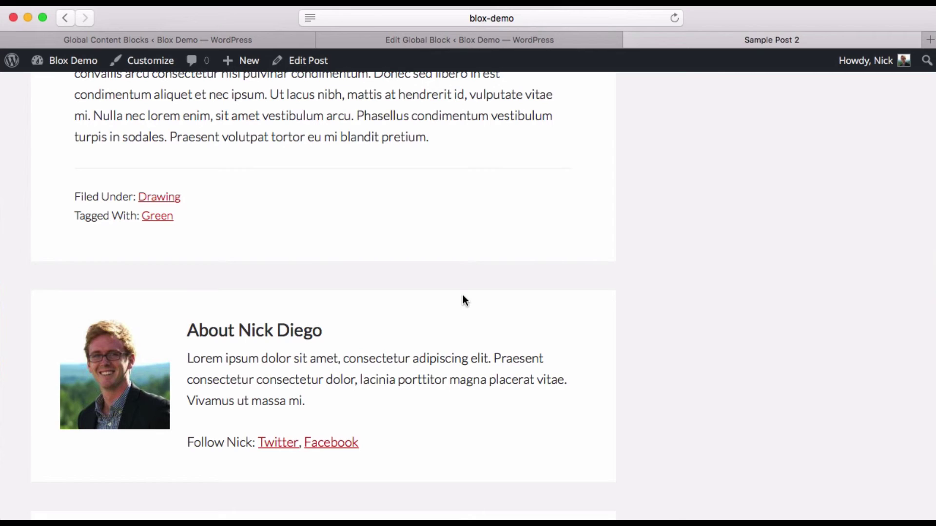
- Return to the block's editor and review the Author Box content settings and editor content
click(503, 43)
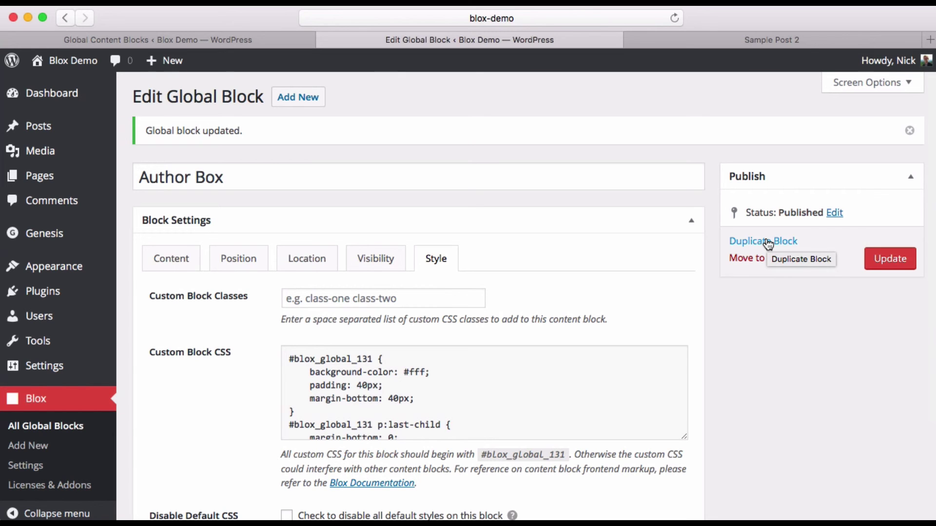
click(183, 261)
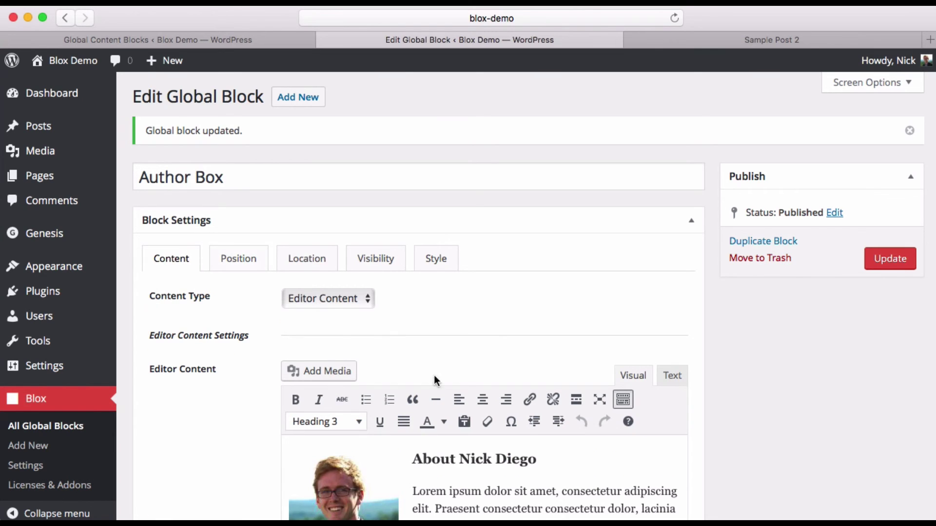
scroll(571, 476, down, 3)
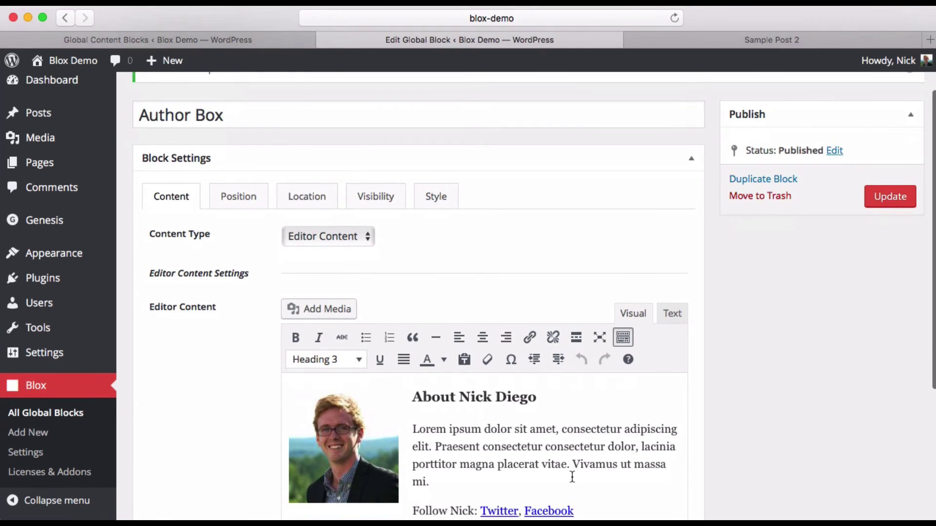
scroll(573, 477, down, 2)
scroll(573, 476, up, 3)
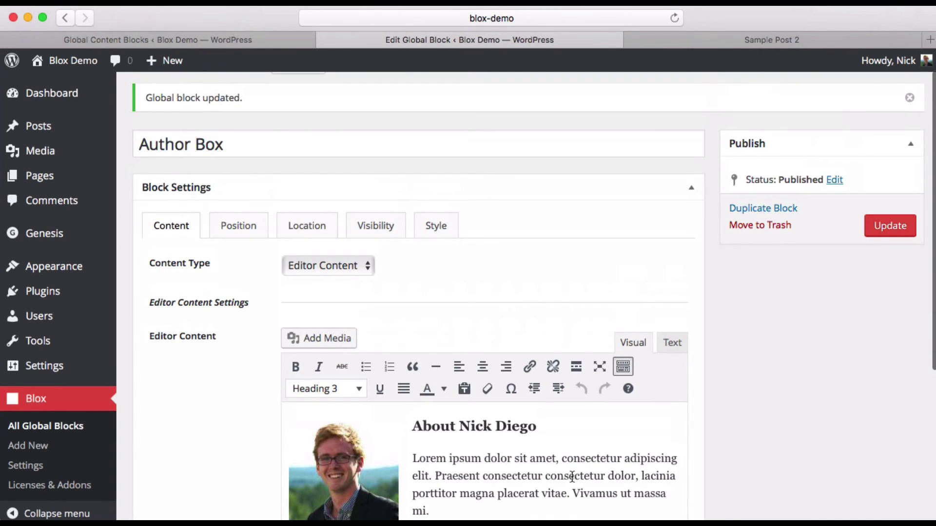
- Go back to Sample Post 2 and view the finished author box below the post
click(691, 39)
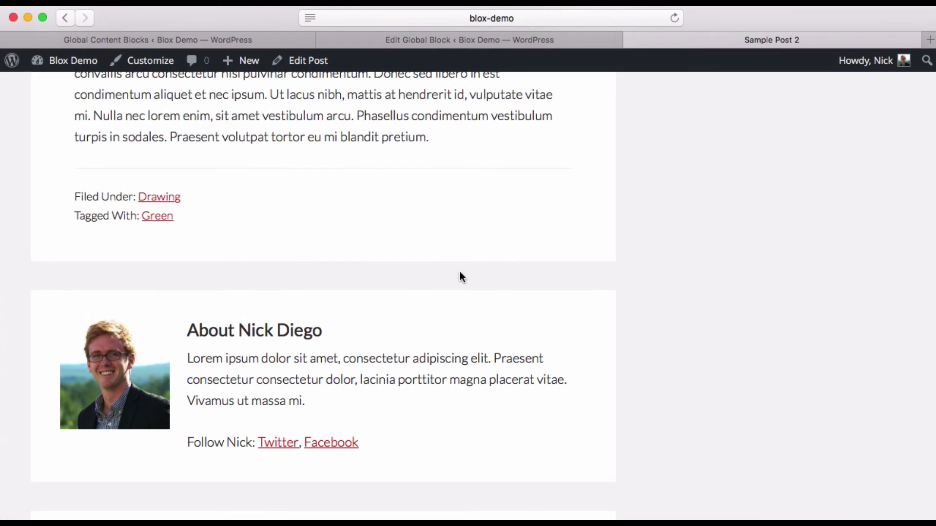
scroll(481, 276, down, 1)
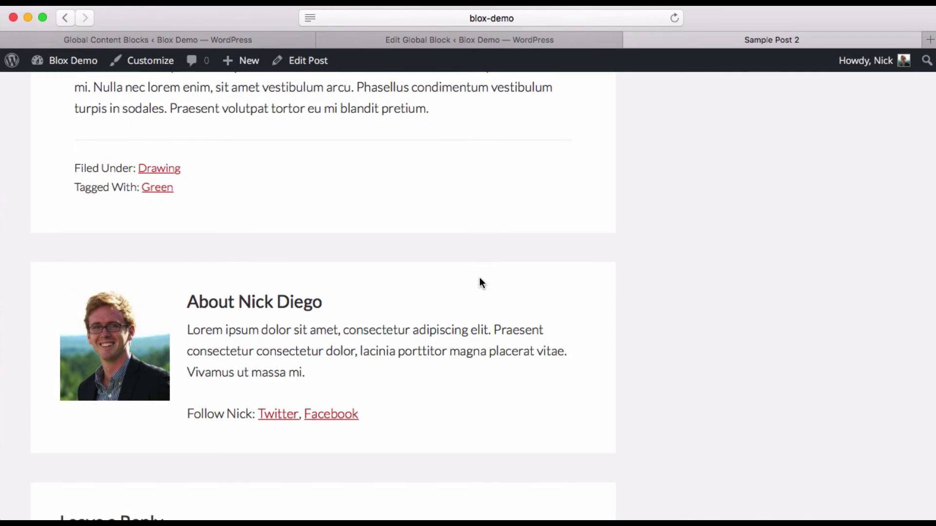
scroll(481, 283, up, 1)
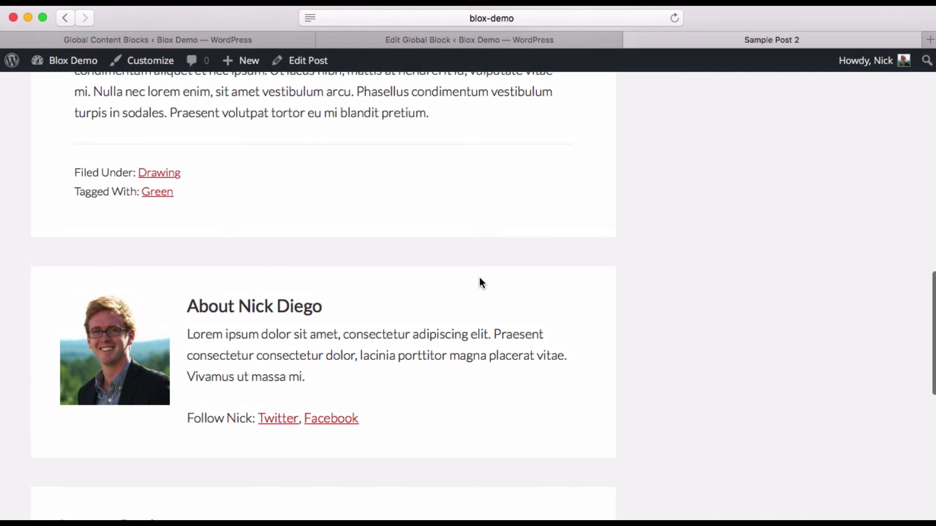